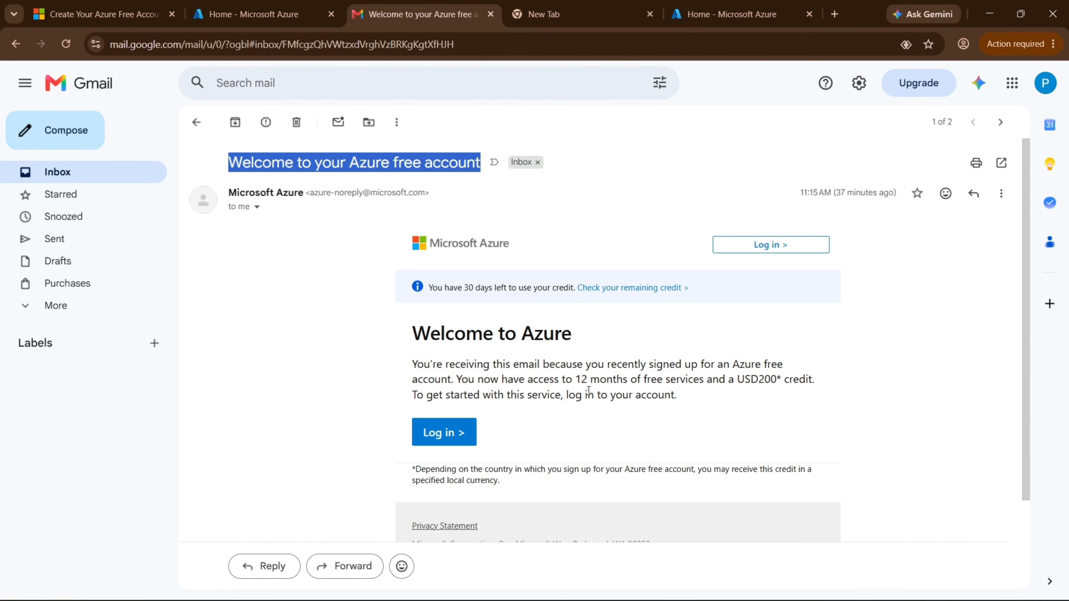
Review the Azure welcome email, highlighting the free-services sentence, USD200 credit and 30-days-left notice.
left_click_drag(458, 379, 794, 381)
left_click(762, 384)
left_click_drag(788, 381, 812, 381)
left_click(736, 382)
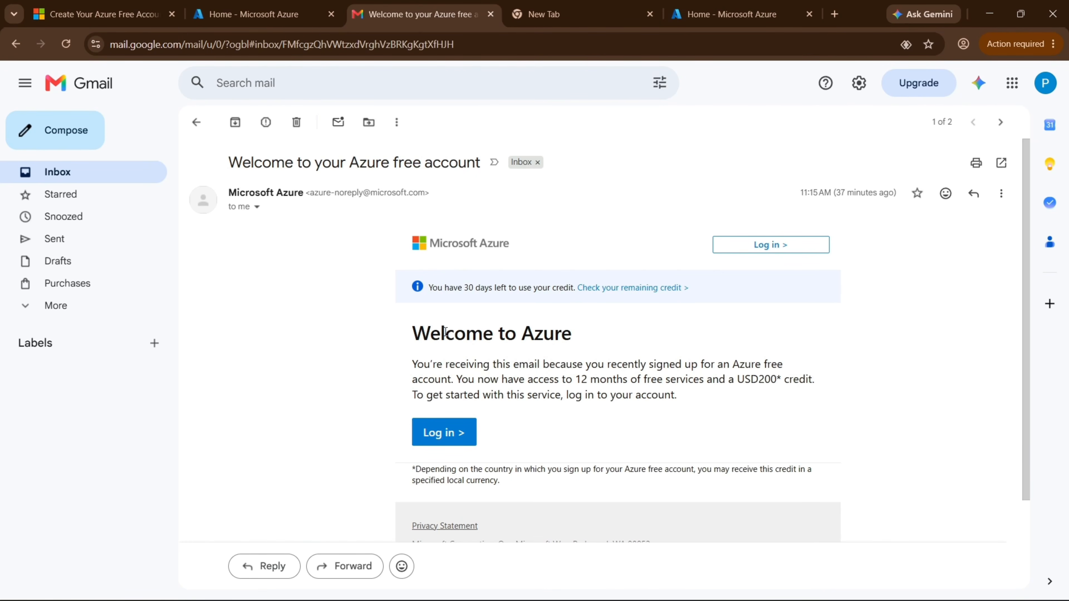
left_click_drag(429, 287, 574, 289)
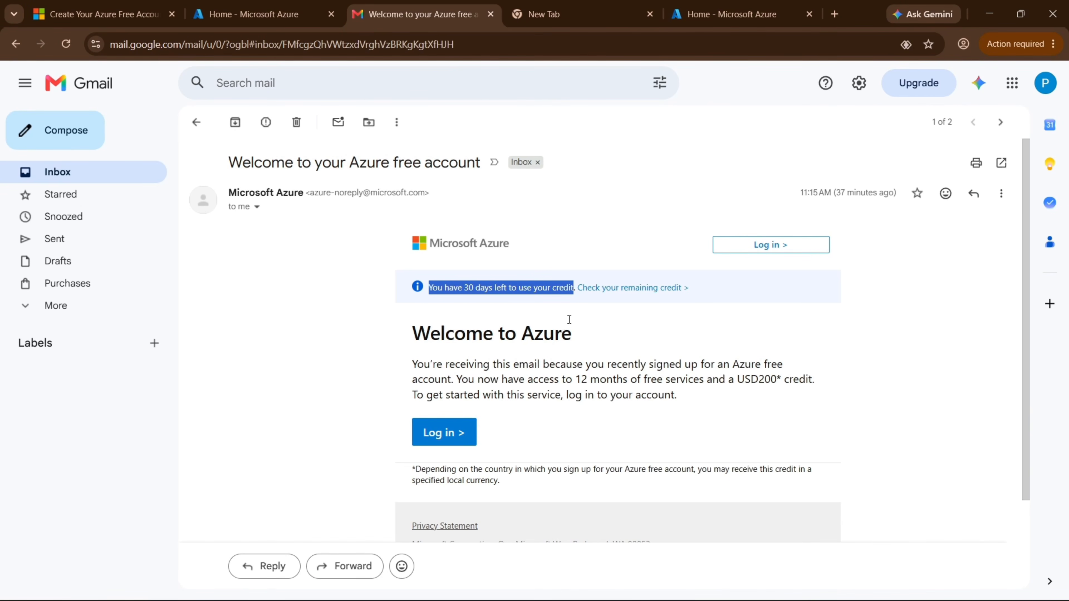
left_click(109, 181)
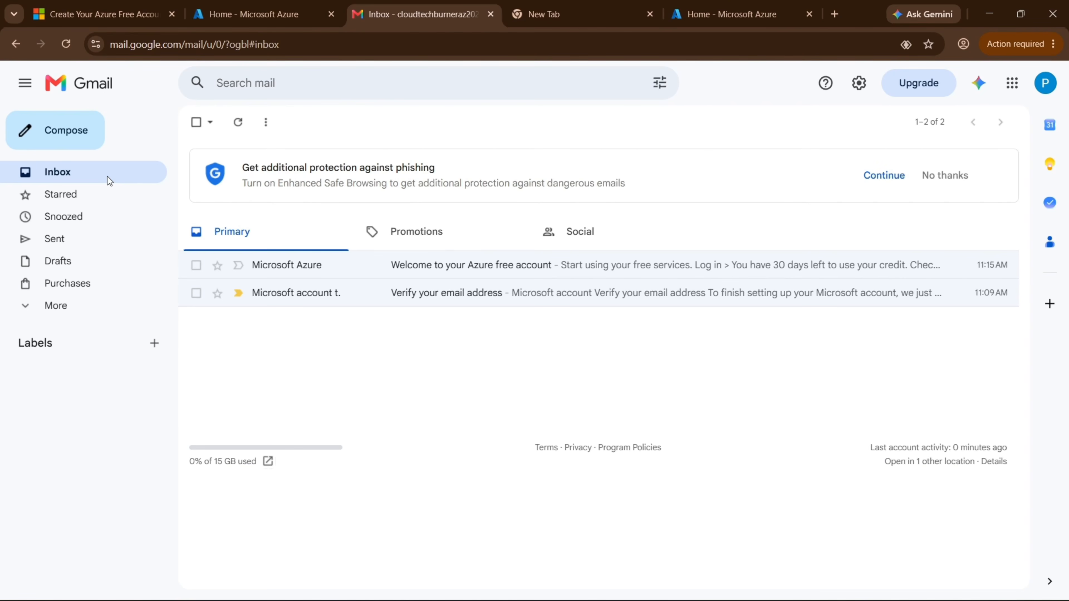
left_click(349, 264)
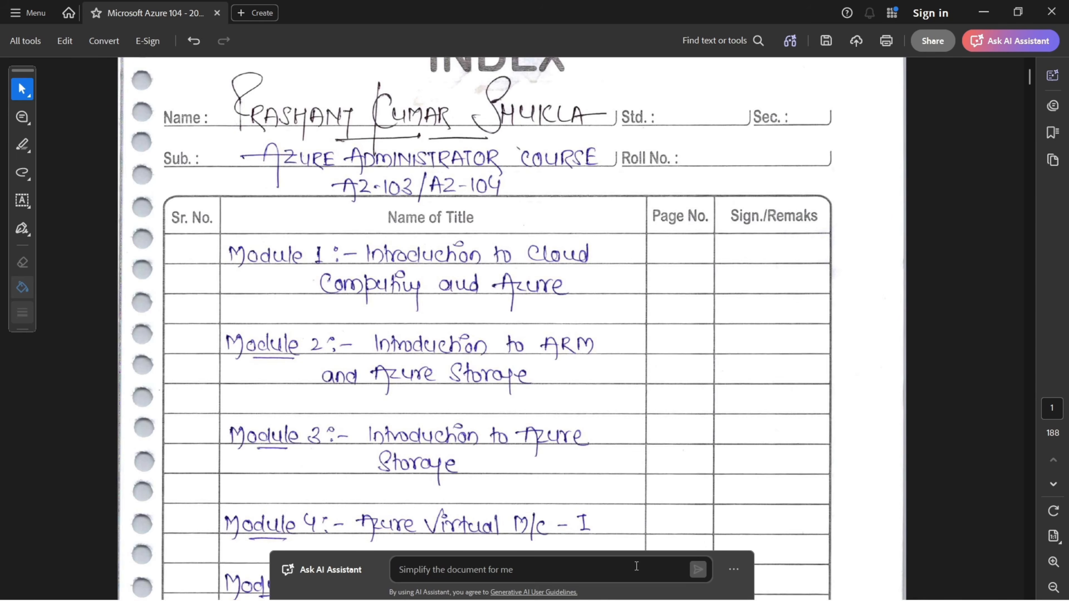
In Chrome, close both My Notes tabs and load cloudtechburner.com in a new tab.
left_click(773, 582)
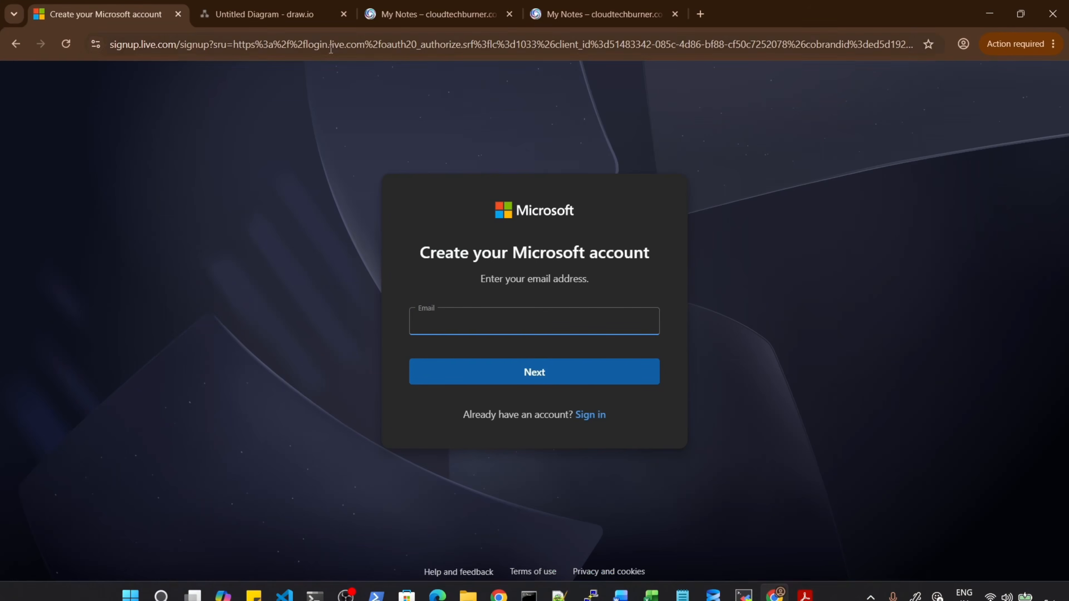
left_click(509, 14)
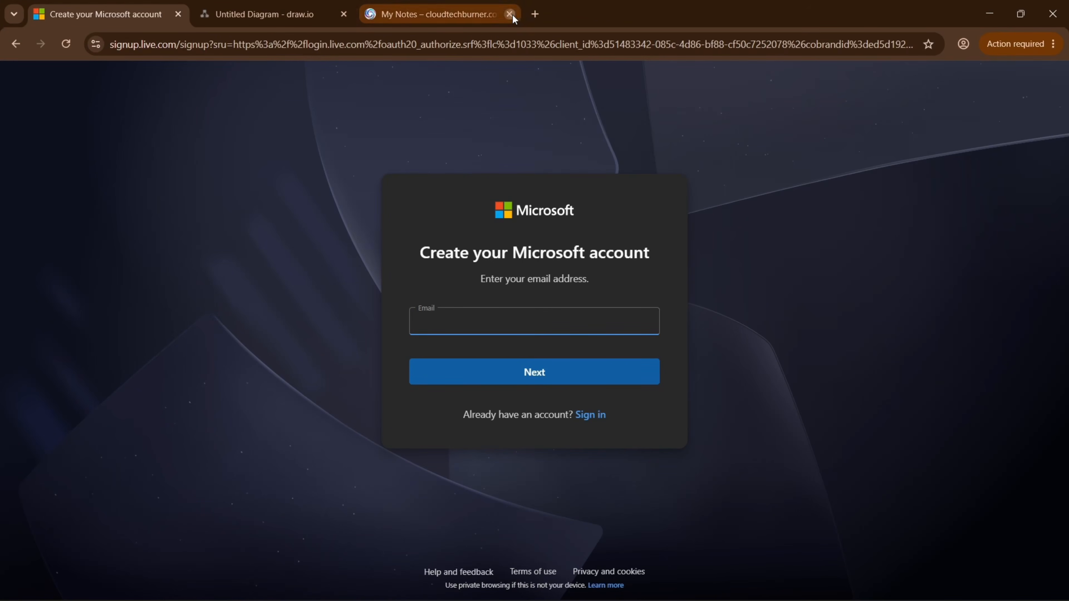
left_click(509, 14)
left_click(367, 14)
type("cloudtechburner.com")
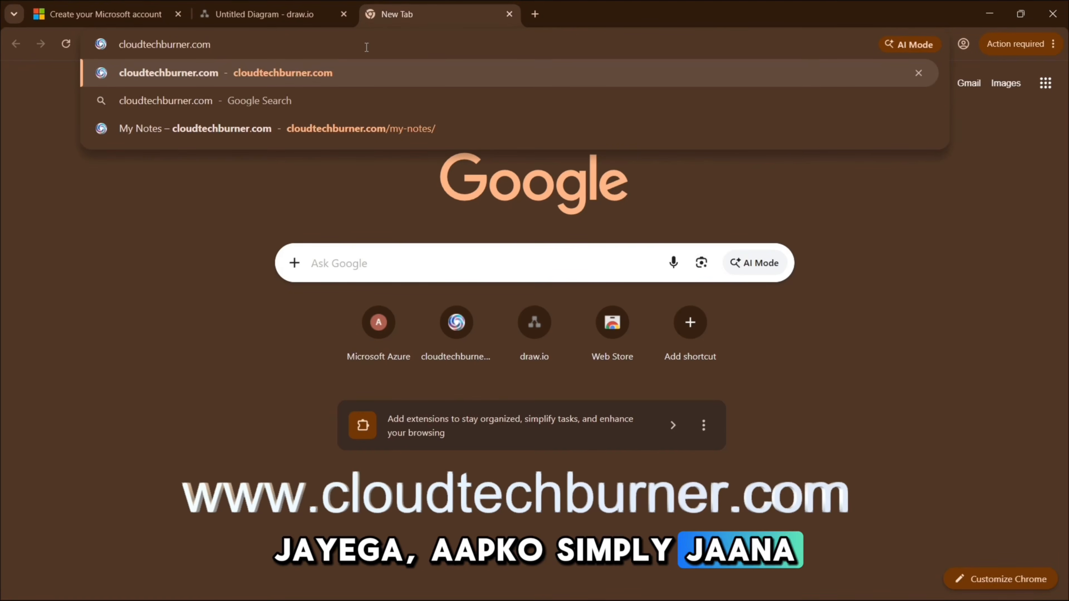
key("Return")
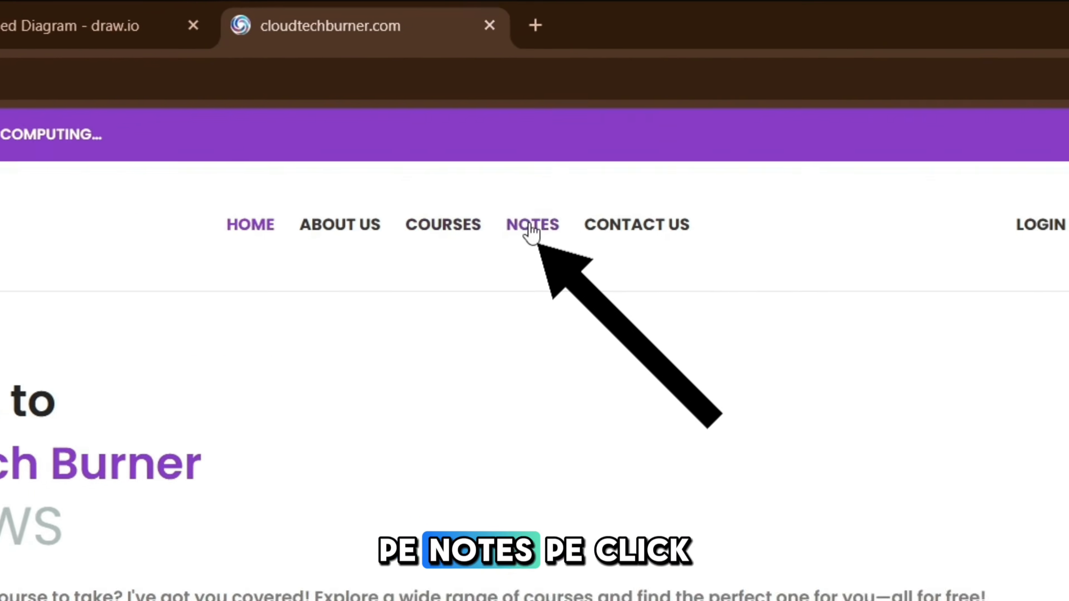
On the Notes page, highlight the Microsoft AZURE 2027 New Notes and Microsoft AZURE NOTES titles.
left_click(533, 127)
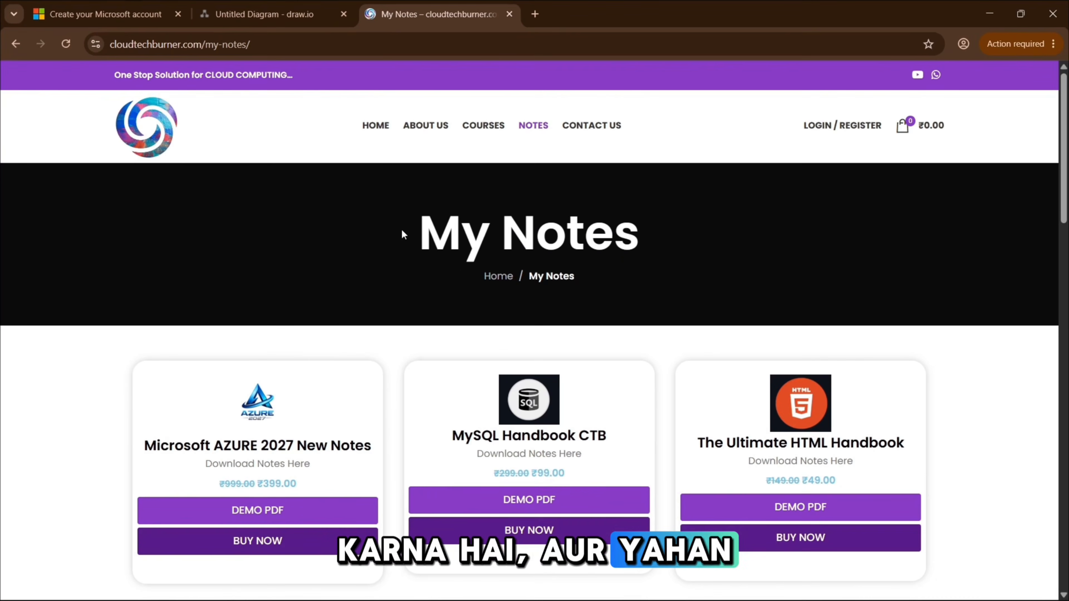
scroll(220, 204, "down", 5)
triple_click(244, 168)
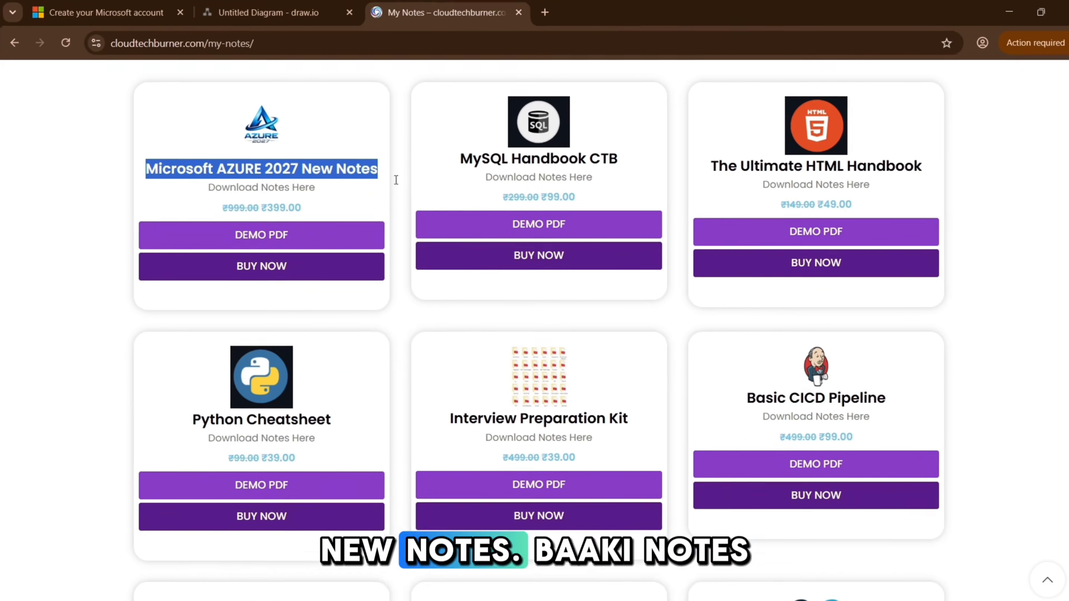
scroll(591, 318, "down", 15)
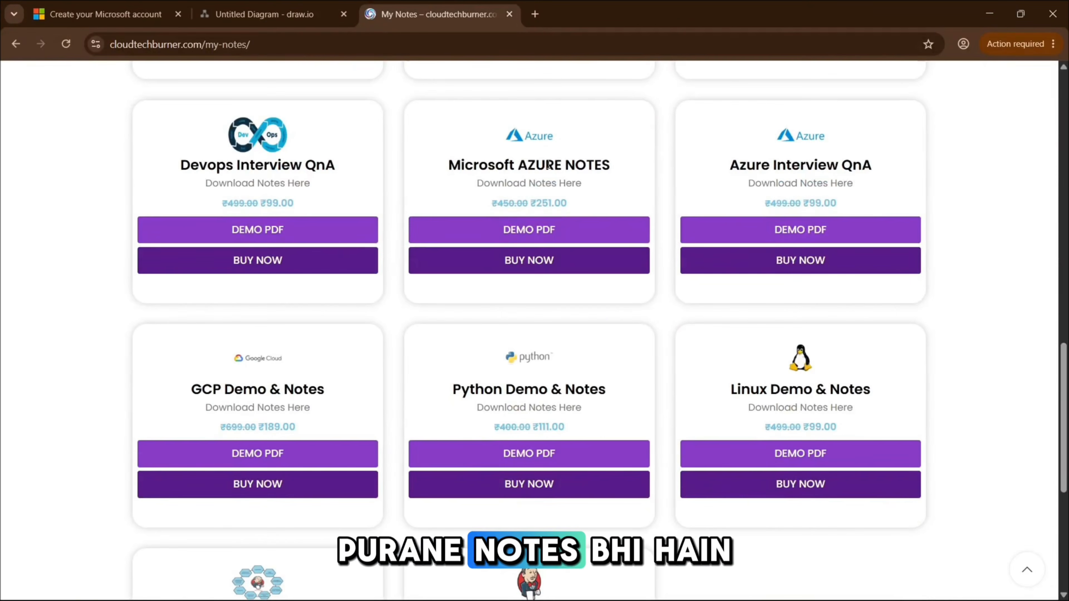
triple_click(568, 165)
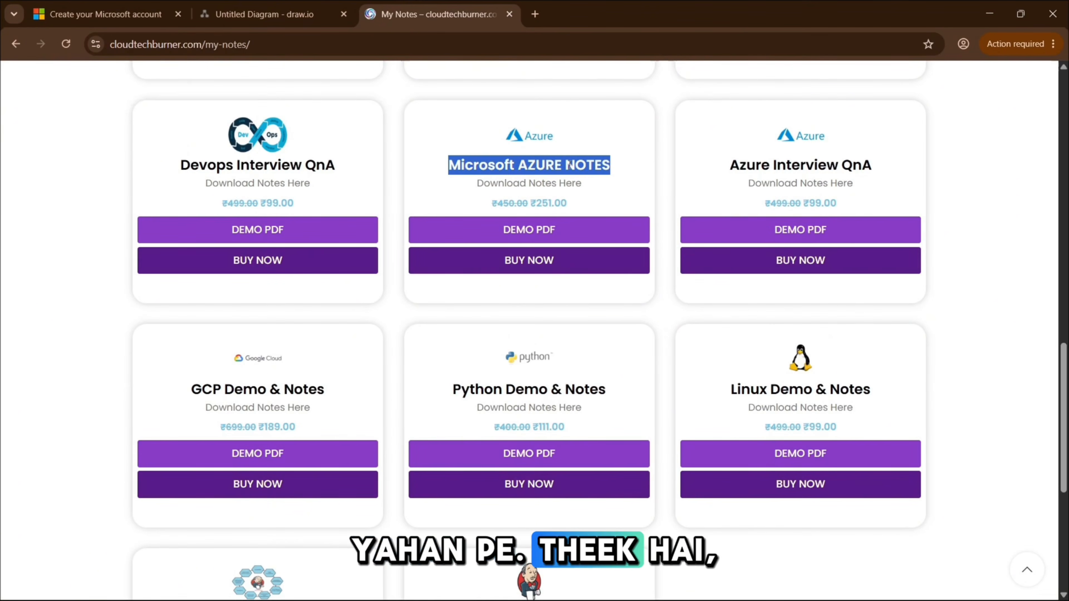
scroll(568, 164, "up", 10)
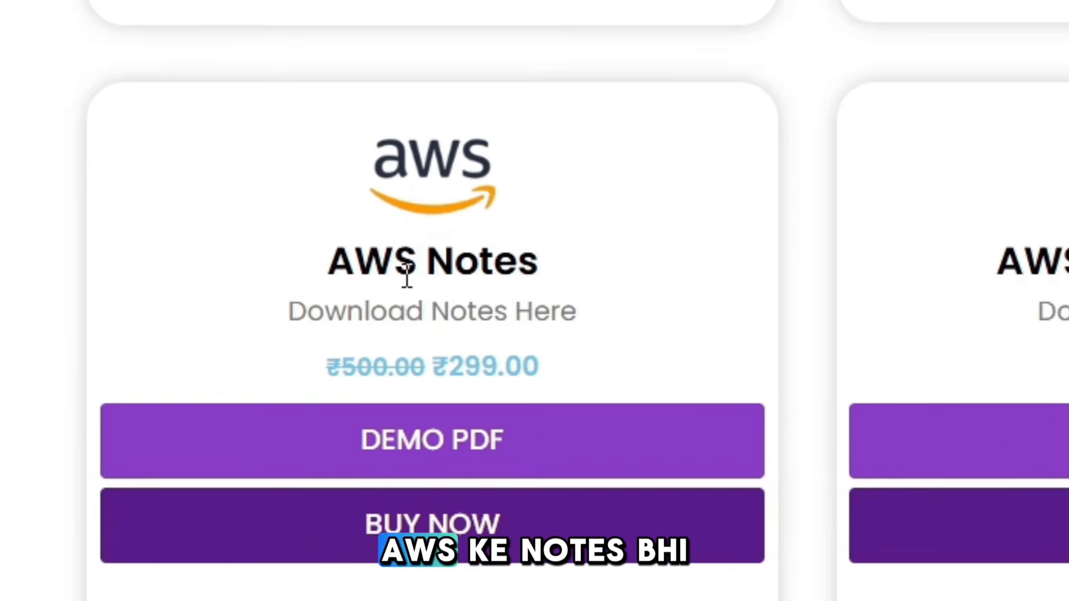
Highlight the AWS Notes and DevOps Demo & Notes titles, then buy the Microsoft AZURE 2027 New Notes.
triple_click(406, 276)
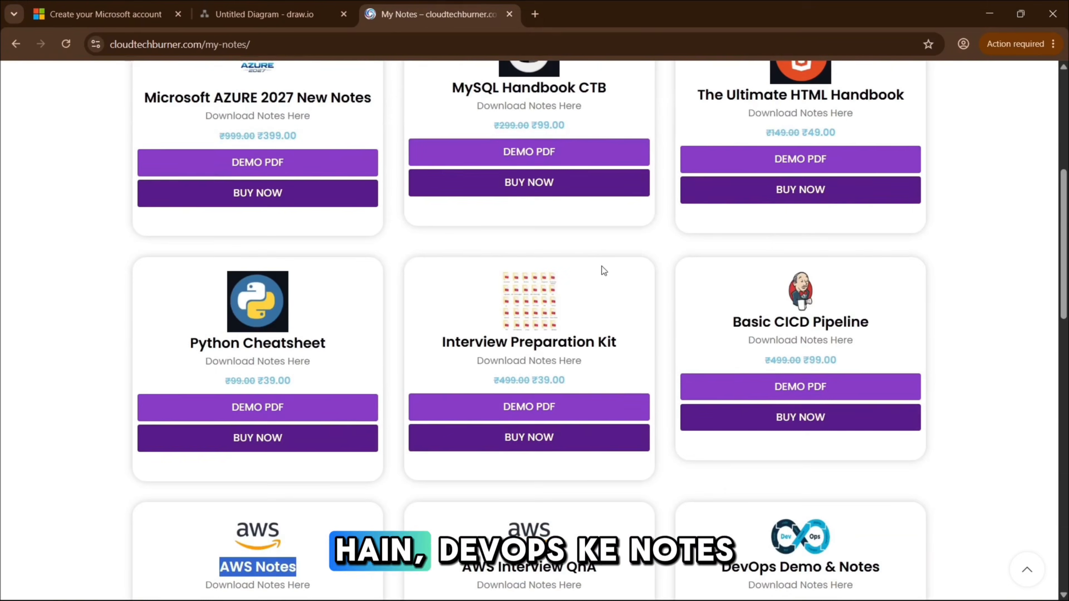
scroll(601, 266, "down", 7)
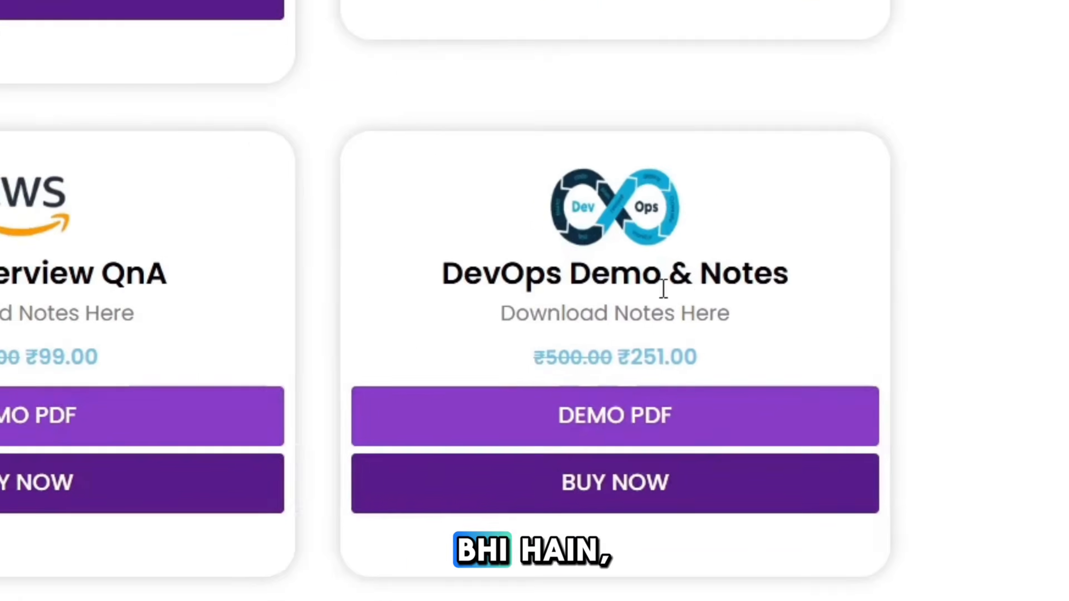
triple_click(663, 290)
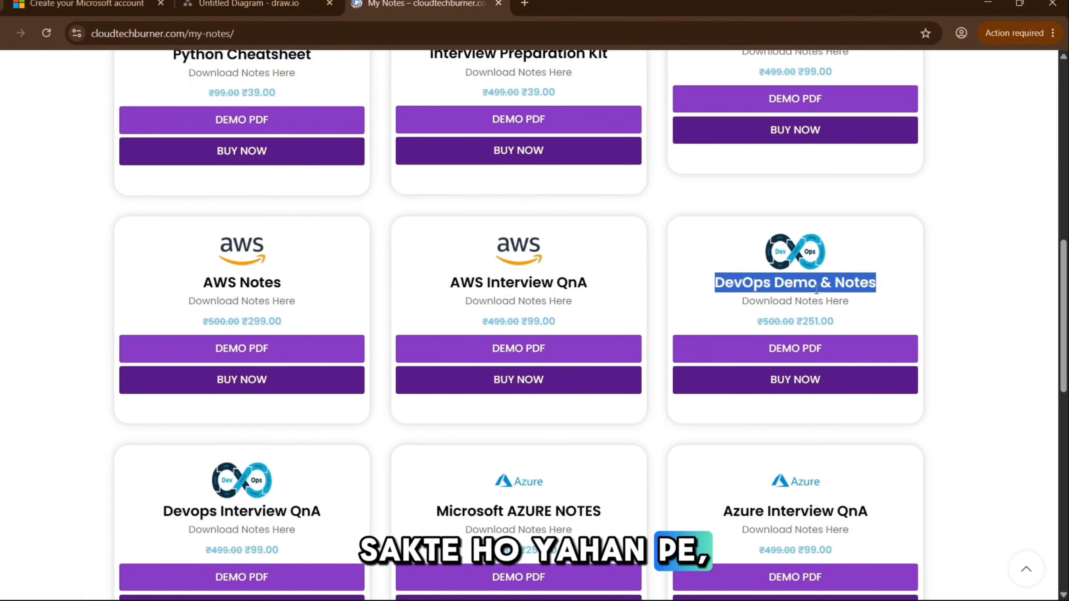
scroll(420, 399, "up", 15)
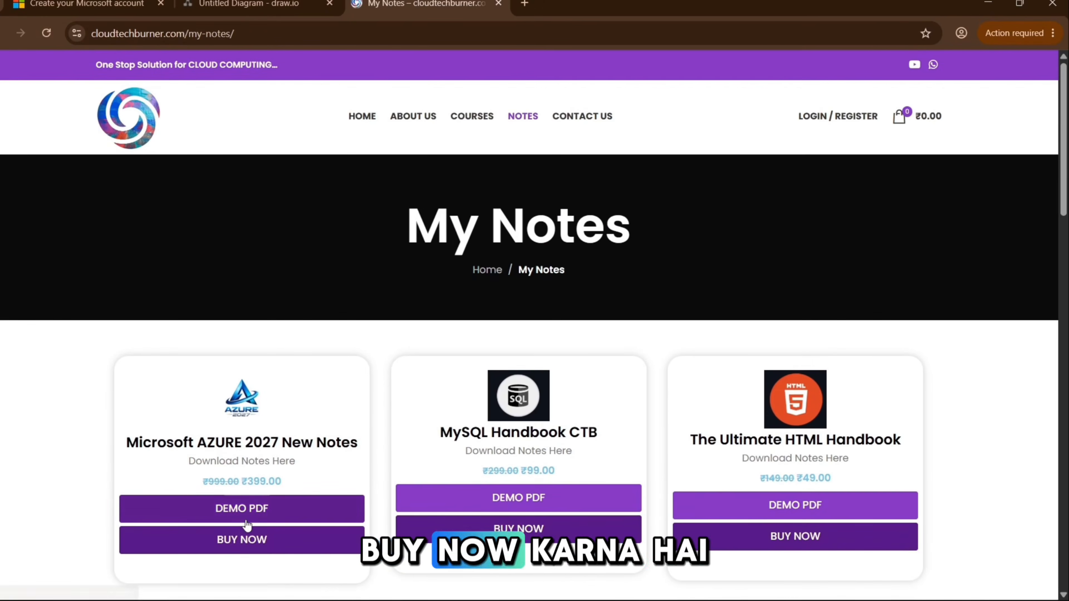
left_click(248, 538)
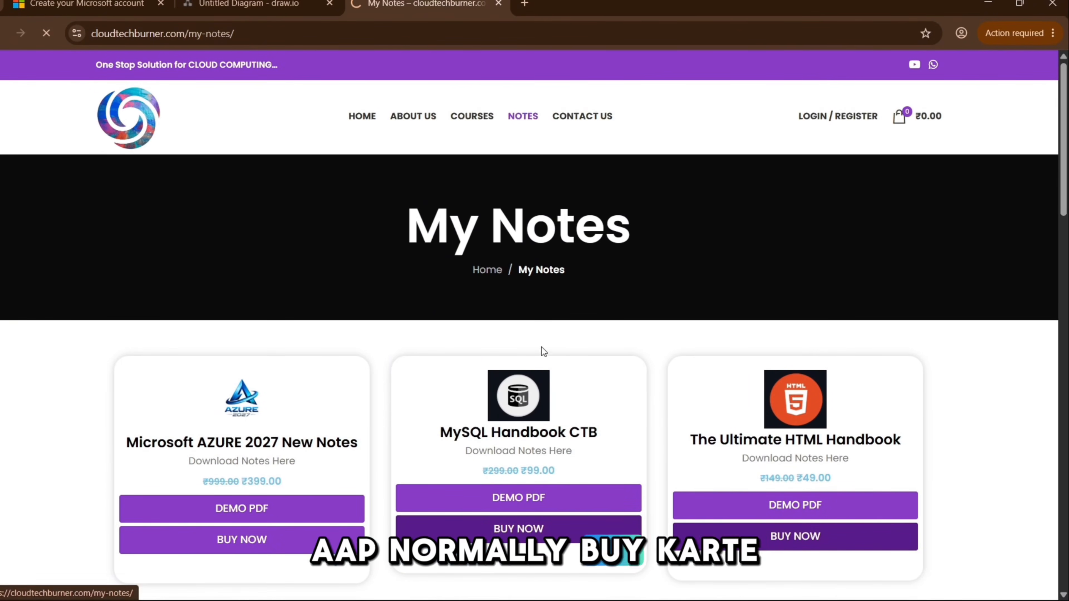
scroll(352, 362, "down", 10)
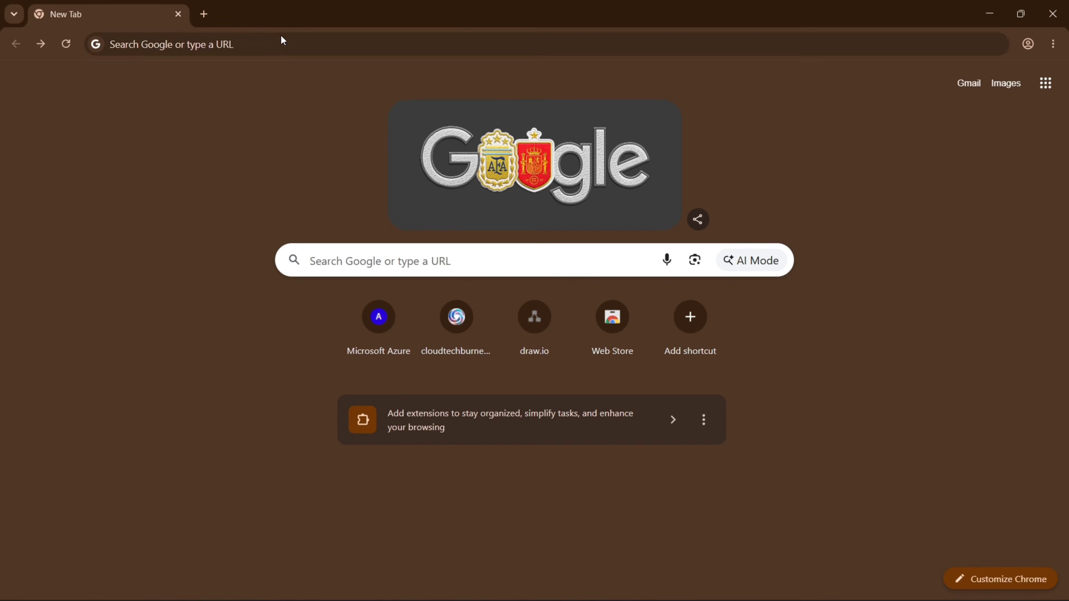
Search 'go' from the Chrome address bar to reach Google.
left_click(274, 45)
type("go")
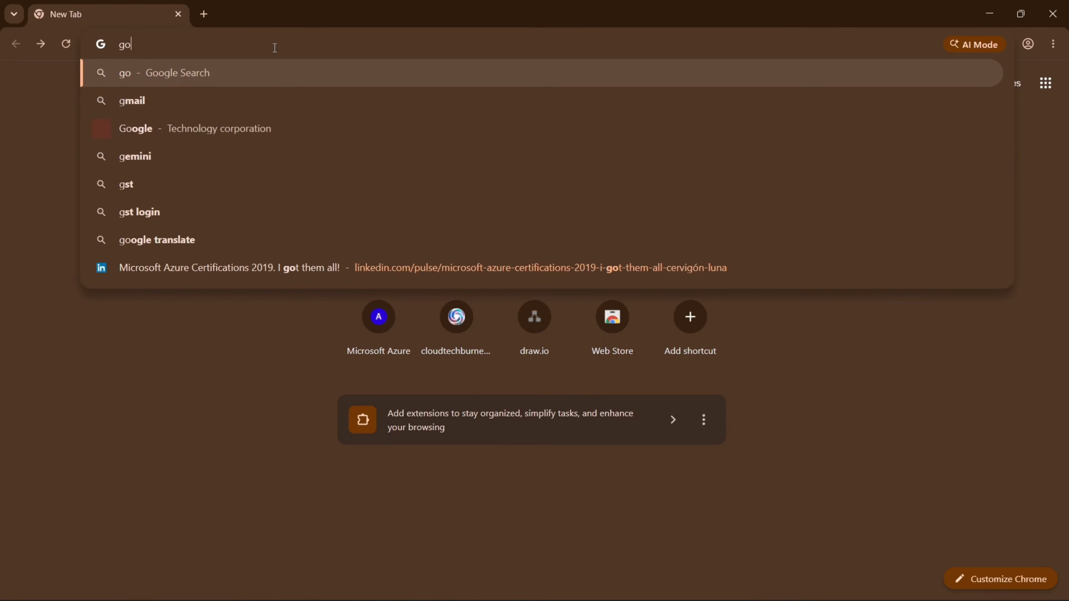
key("Return")
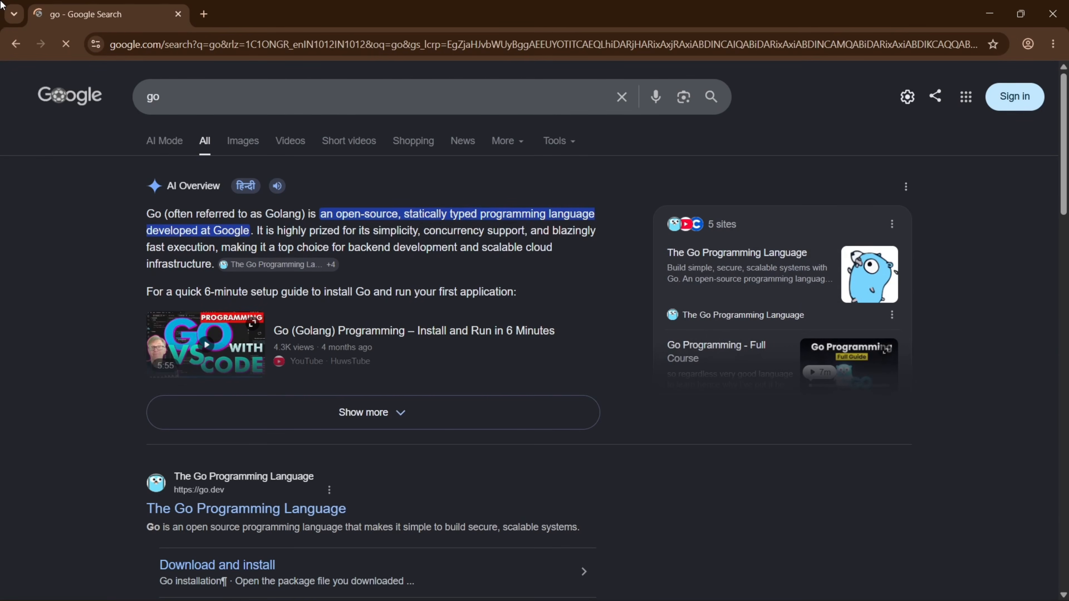
Search Google for 'free azure account'.
left_click(181, 97)
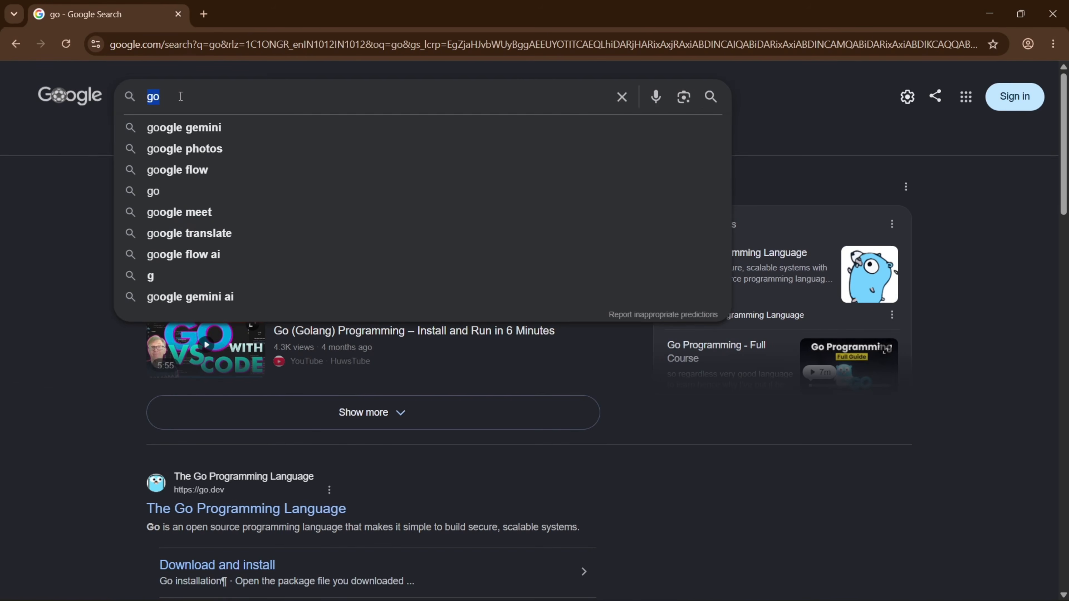
type("free a")
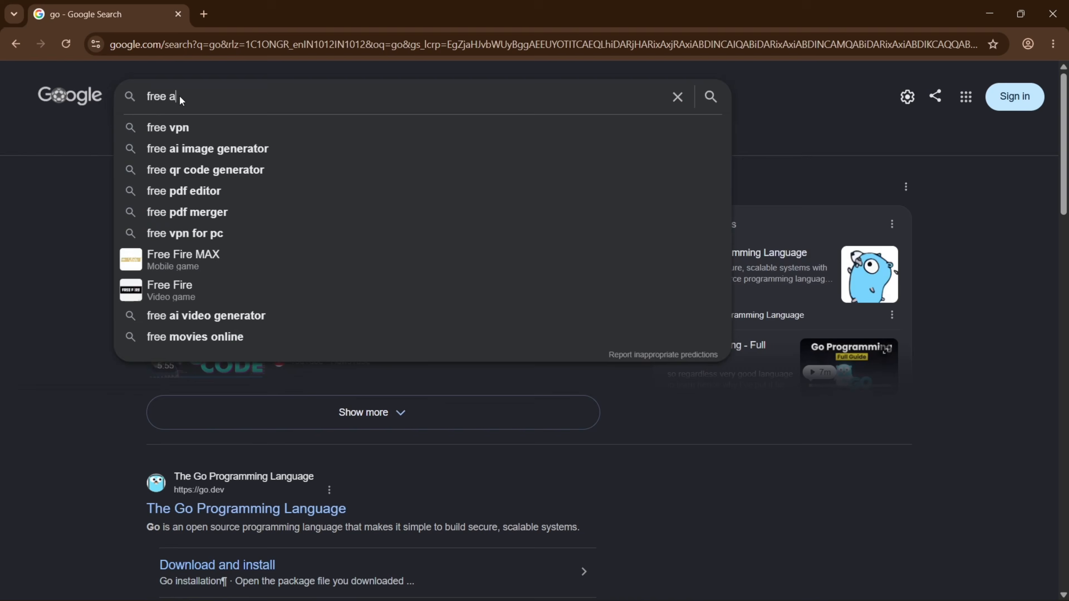
type("zure accou")
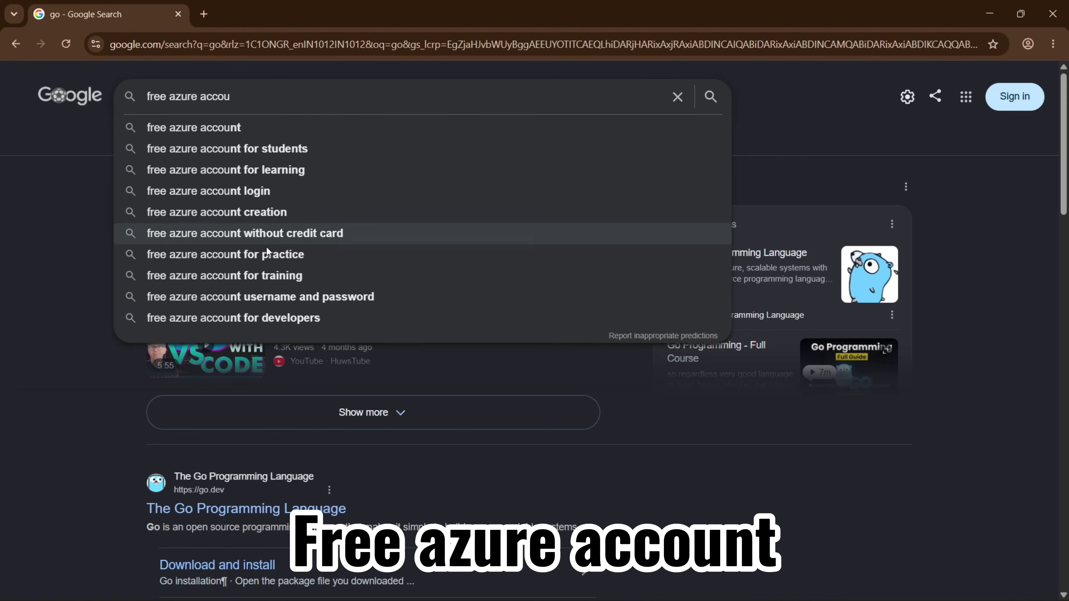
left_click(267, 277)
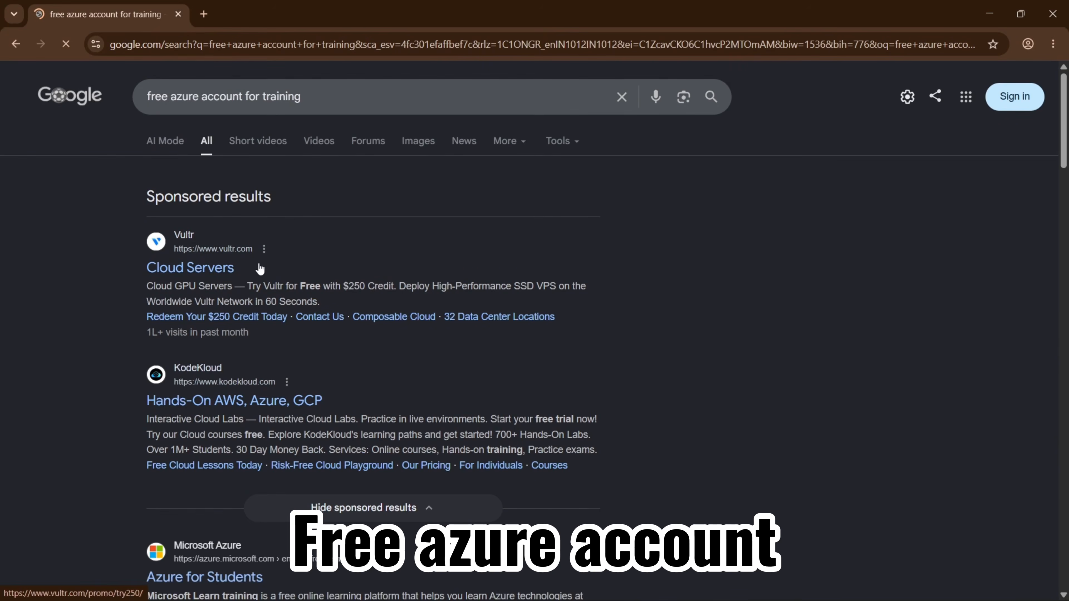
scroll(246, 353, "down", 4)
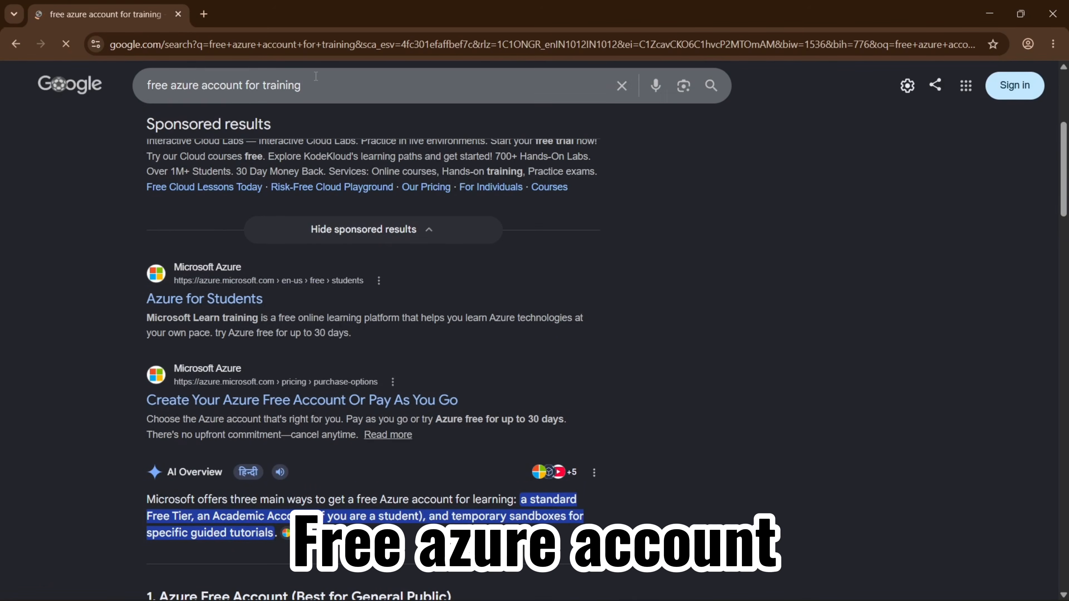
left_click(326, 80)
key("BackSpace")
key("BackSpace")
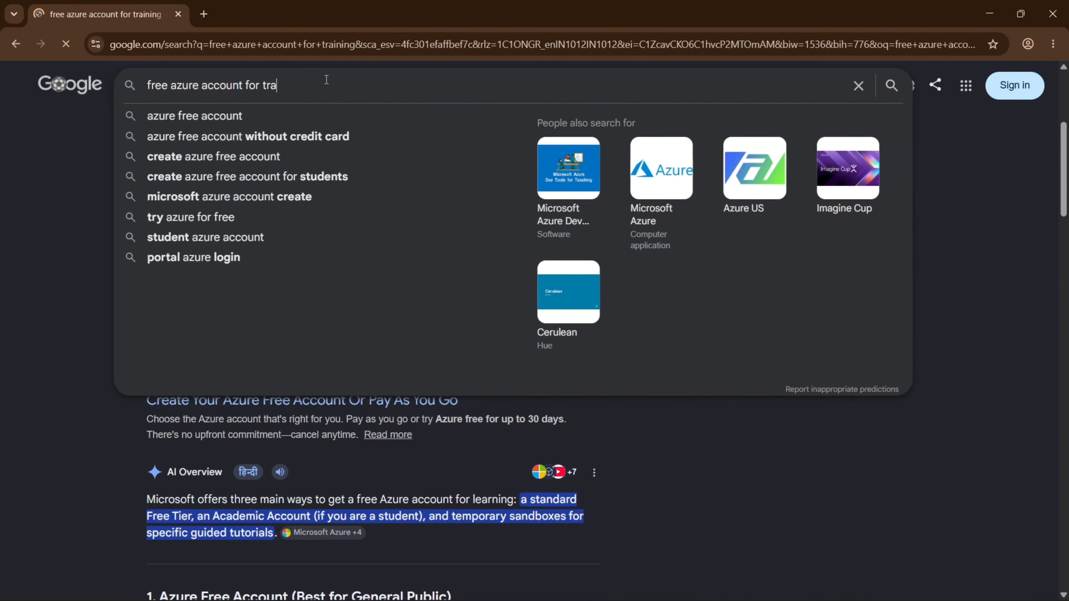
key("BackSpace")
key("BackSpace")
key("BackSpace")
key("BackSpace")
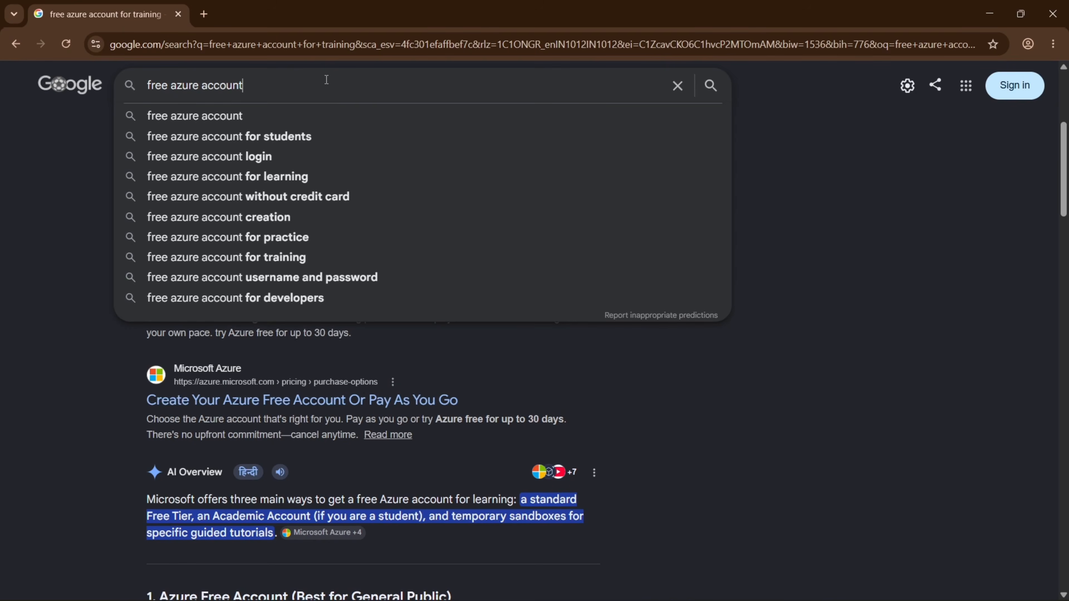
key("Return")
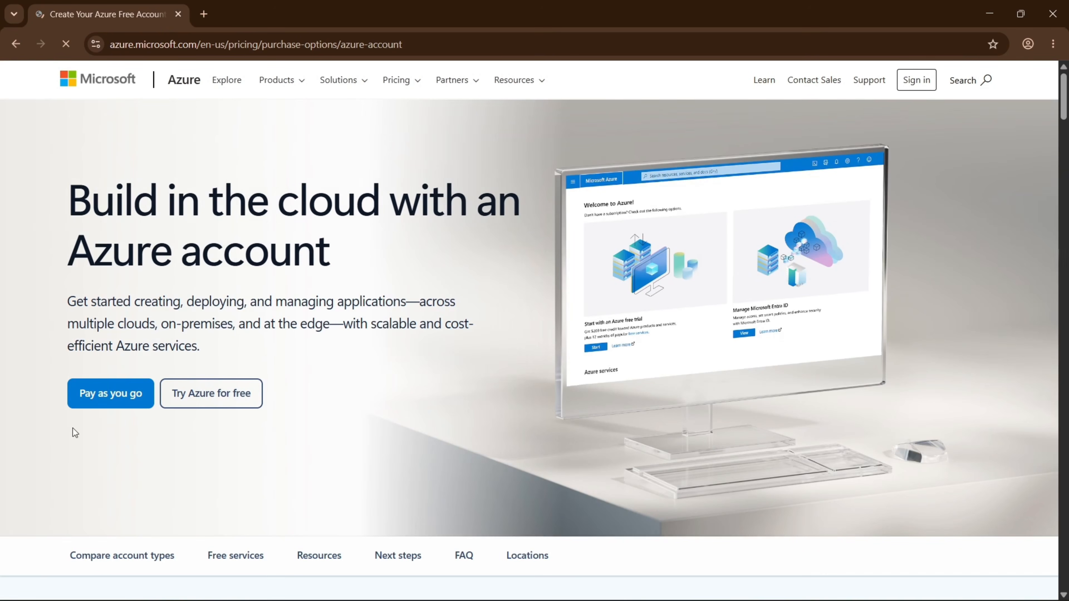
Choose Try Azure for free, then create a new Microsoft account with a new Outlook e-mail address.
left_click(229, 401)
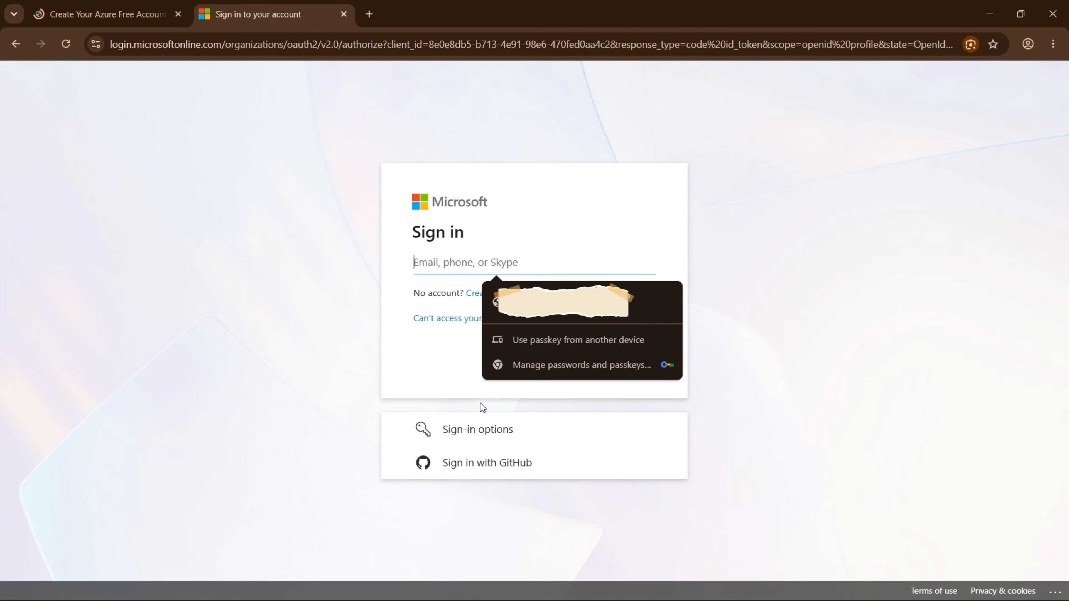
left_click(434, 354)
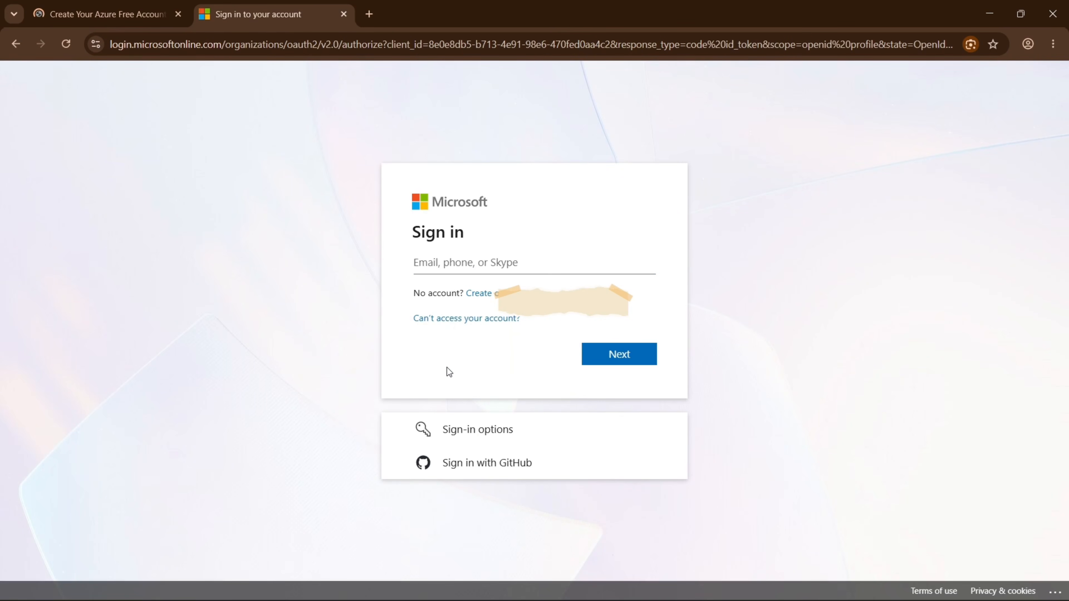
left_click_drag(416, 290, 464, 293)
left_click(483, 293)
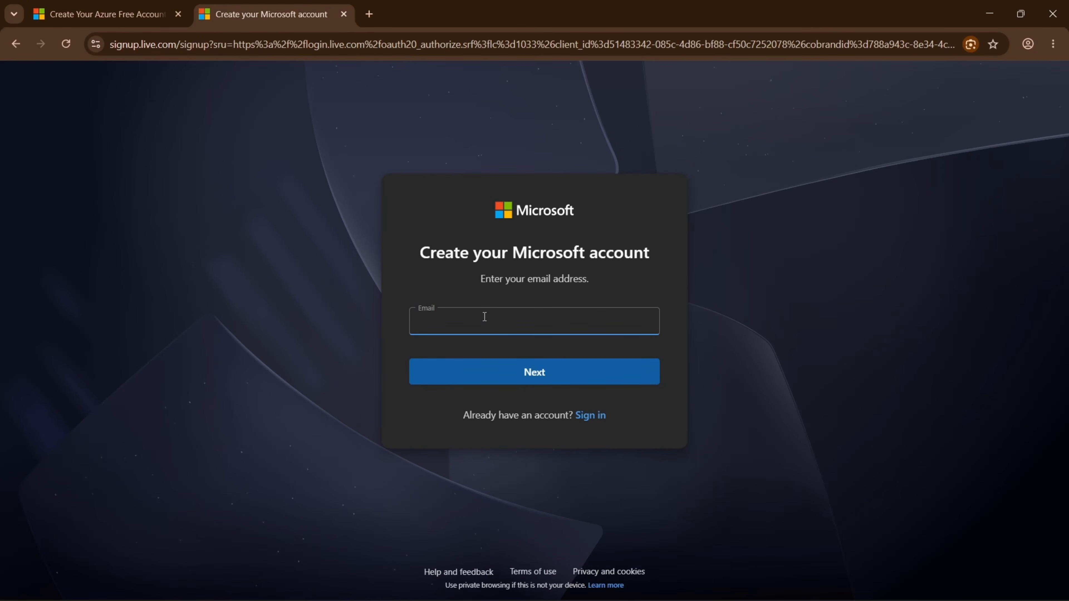
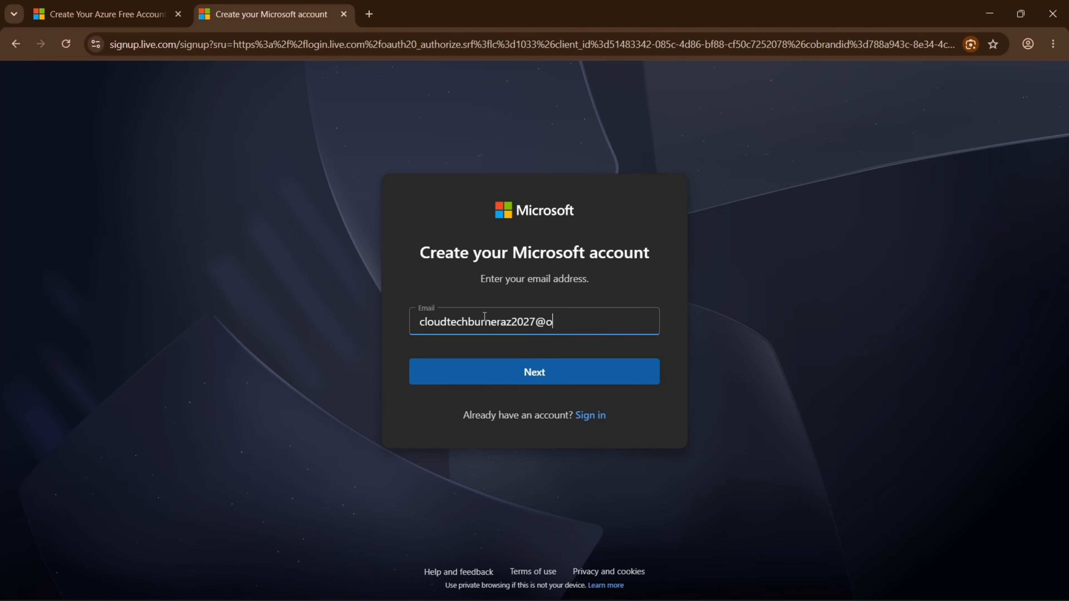
key("Return")
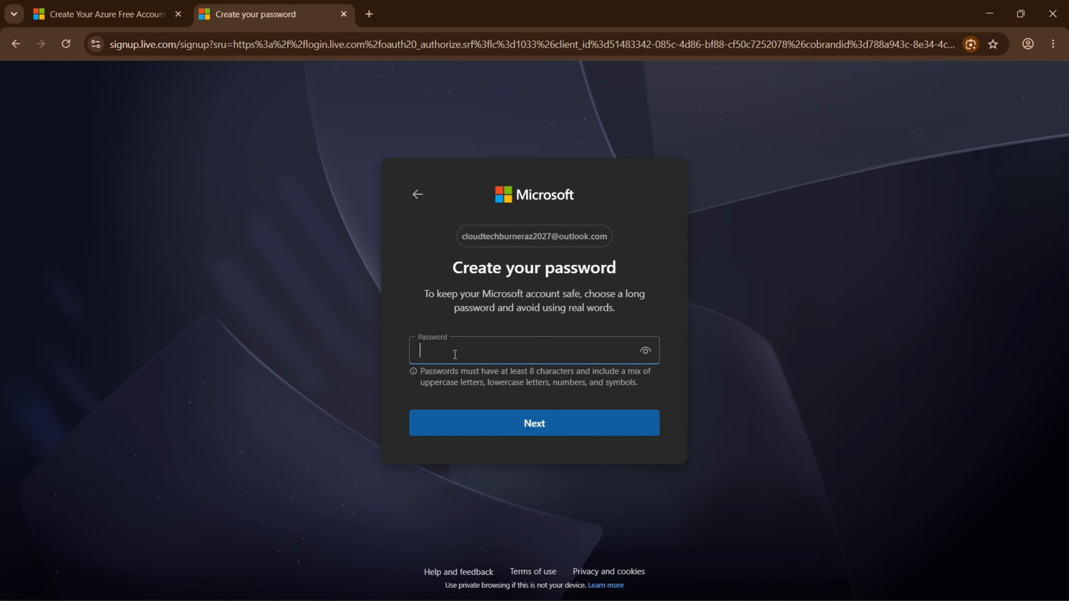
Paste the new account password, submit it, and save it in Chrome.
key("ctrl+v")
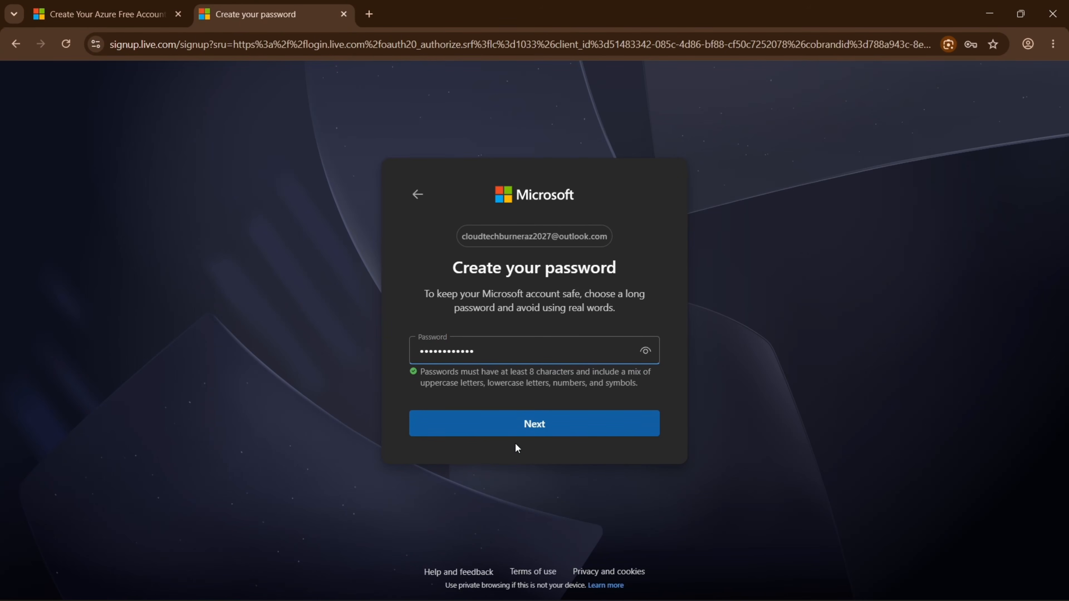
left_click(530, 424)
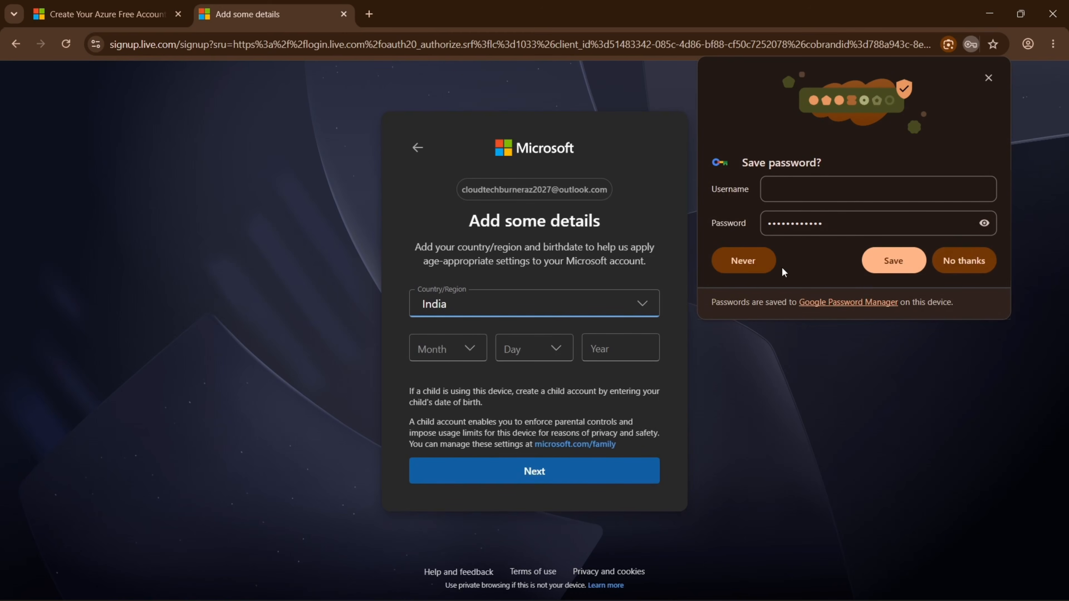
left_click(883, 262)
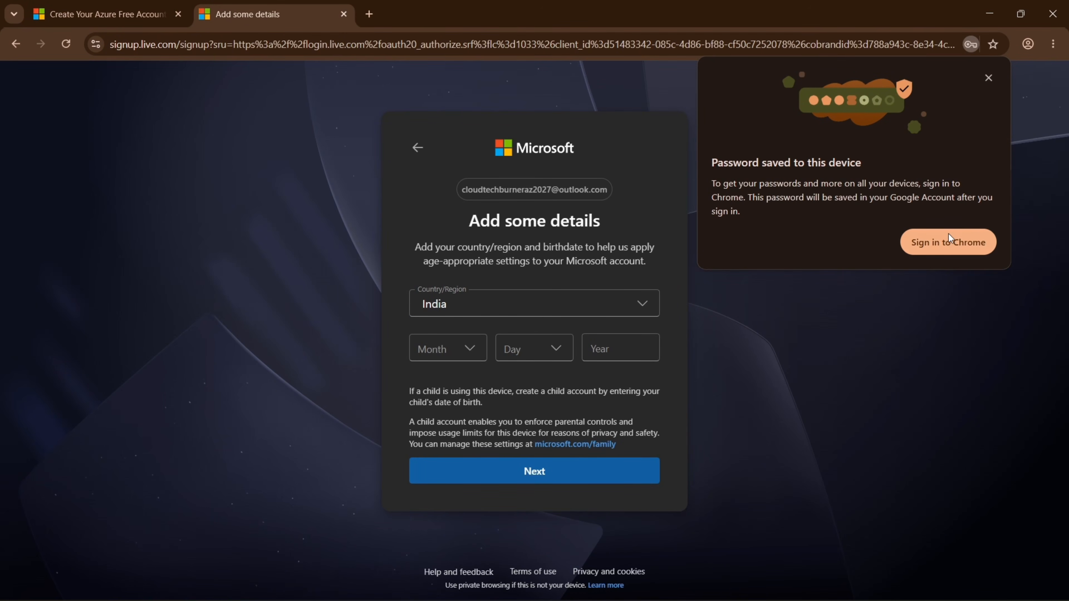
left_click(988, 78)
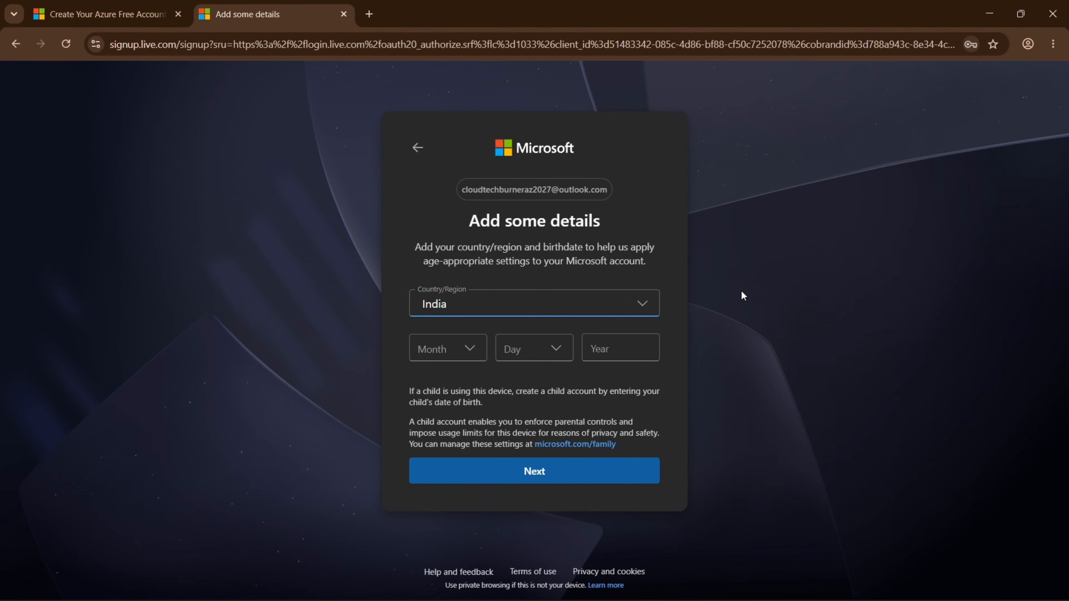
Set the birth date to January 1, 1994 with country India and continue.
left_click(453, 352)
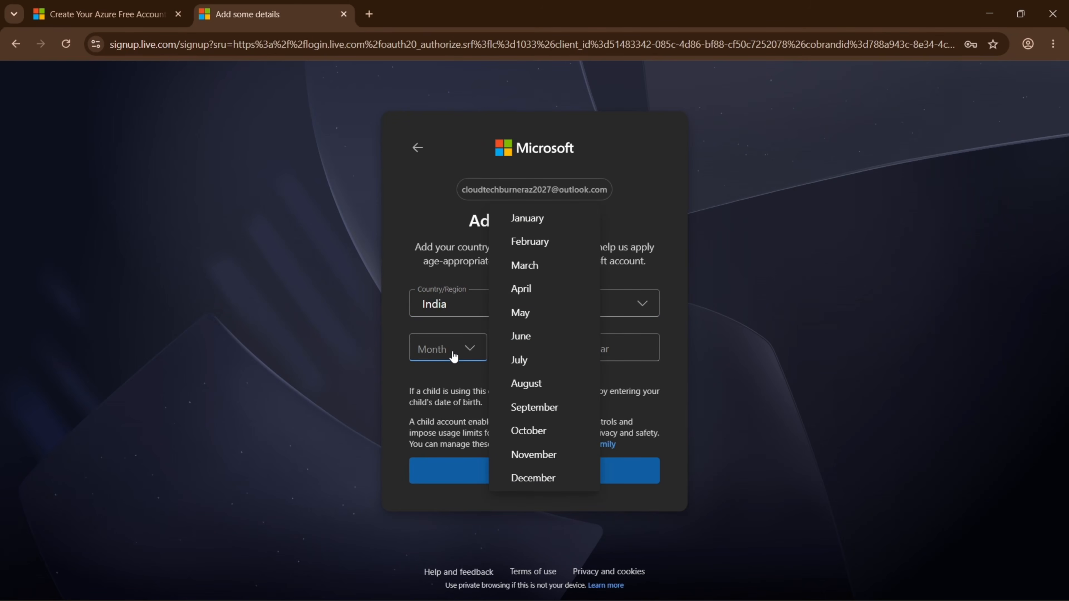
left_click(526, 219)
left_click(534, 348)
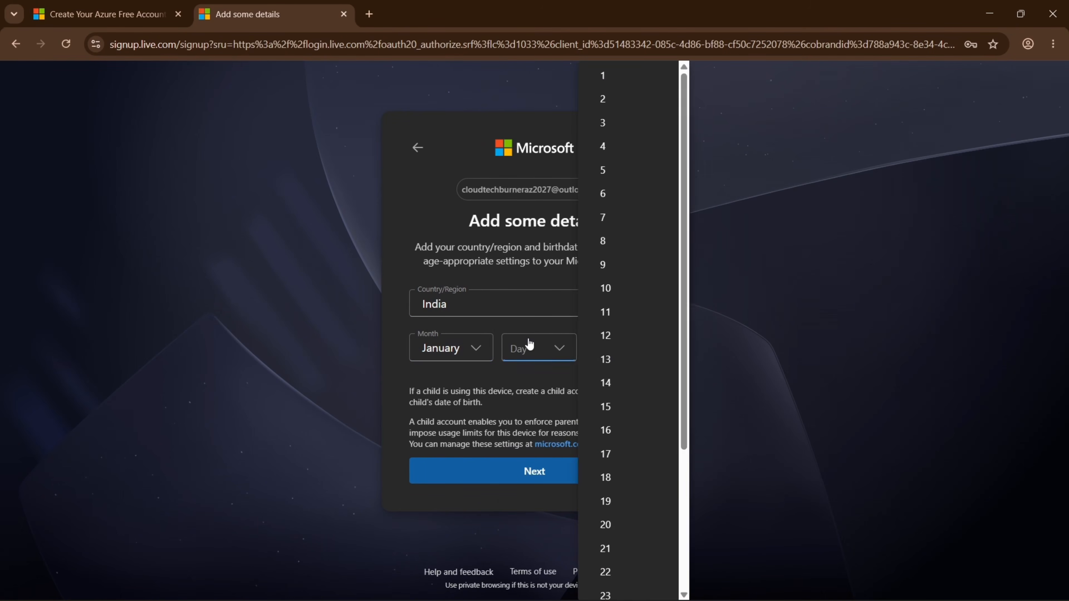
left_click(611, 76)
left_click(621, 356)
type("199")
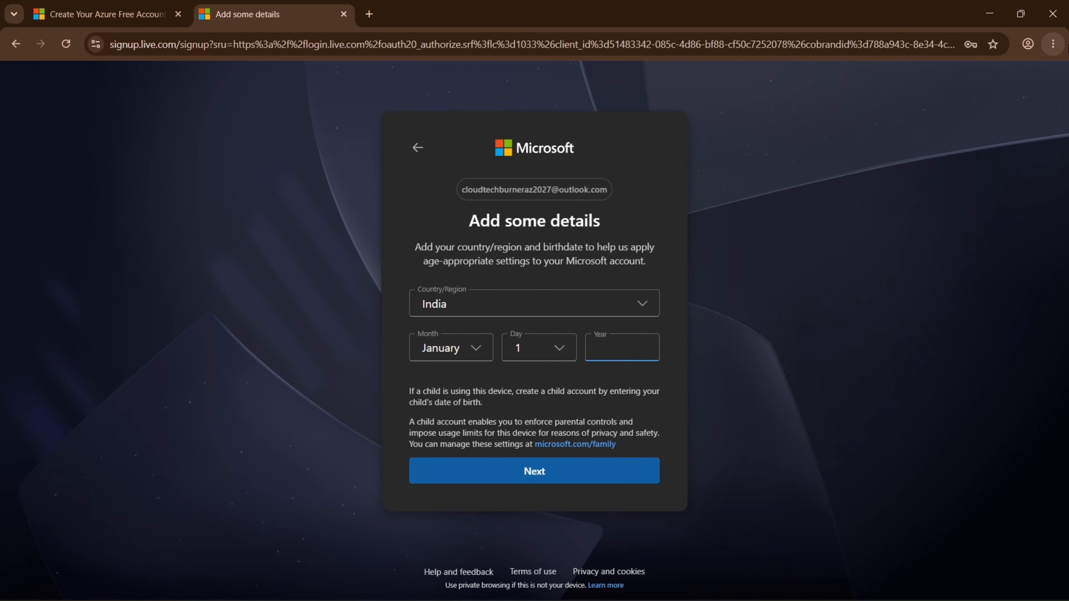
type("4")
key("Return")
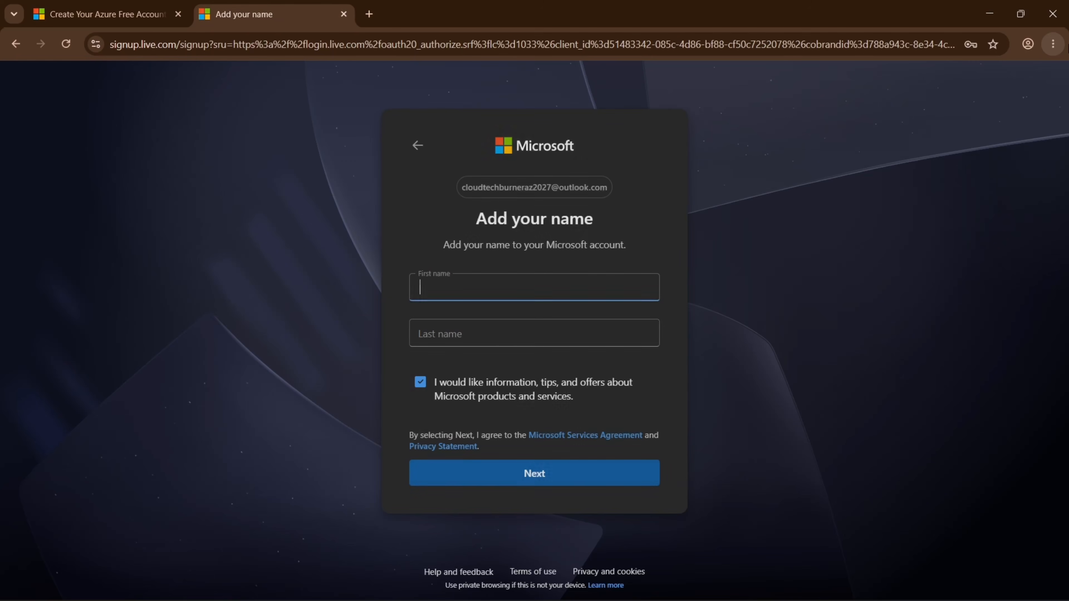
Fill in the account's first and last name and submit them.
type("C")
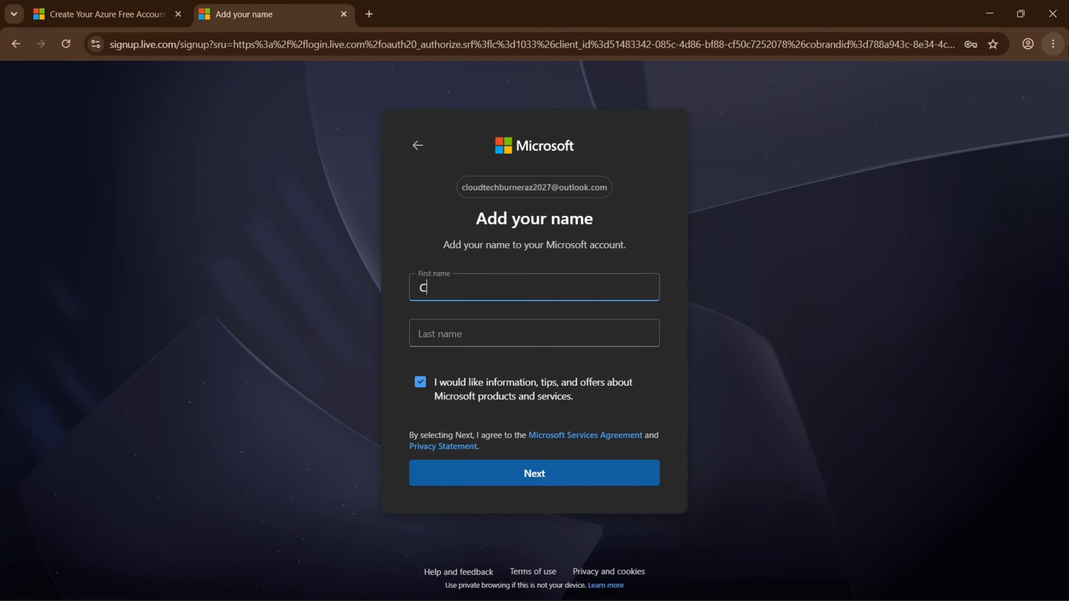
type("louid")
key("BackSpace")
key("BackSpace")
type("d Tech")
key("Tab")
type("Burner")
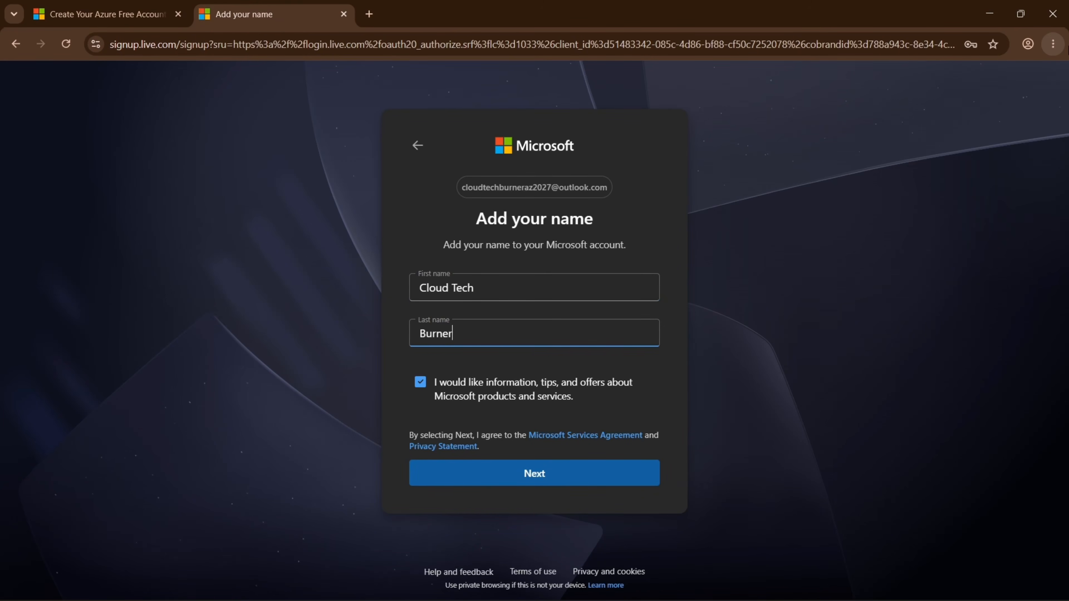
left_click(525, 478)
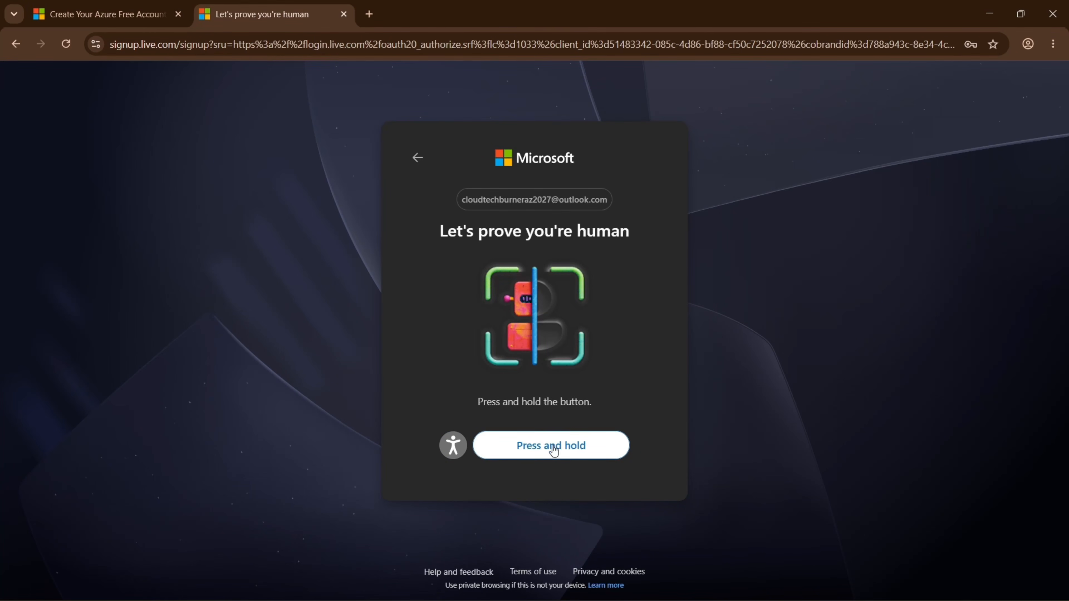
Hold the human verification button until it completes, then skip the recovery email.
left_click_drag(554, 449, 555, 450)
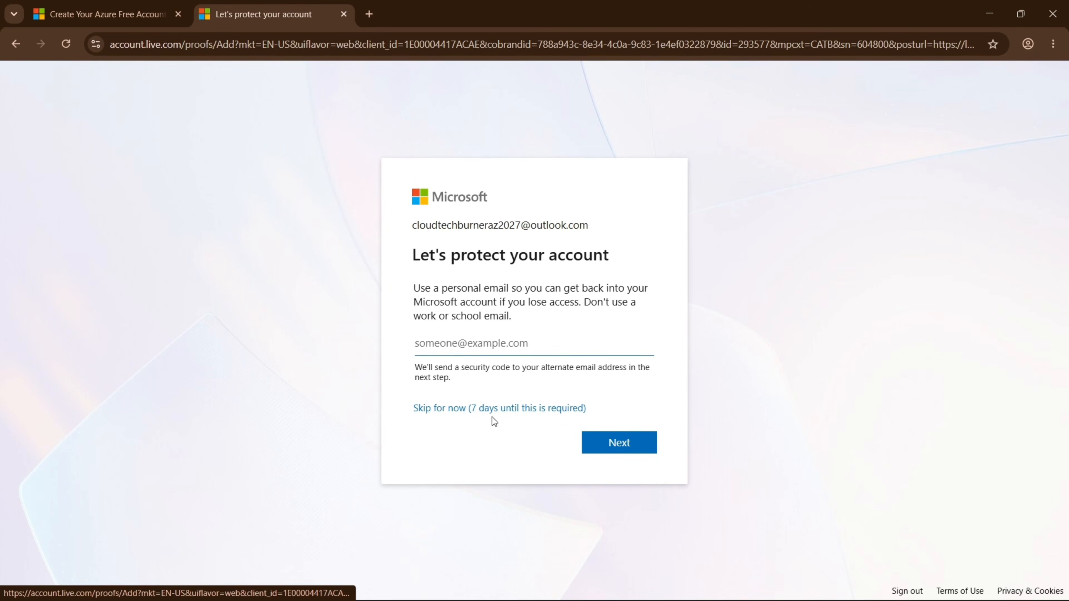
left_click(475, 415)
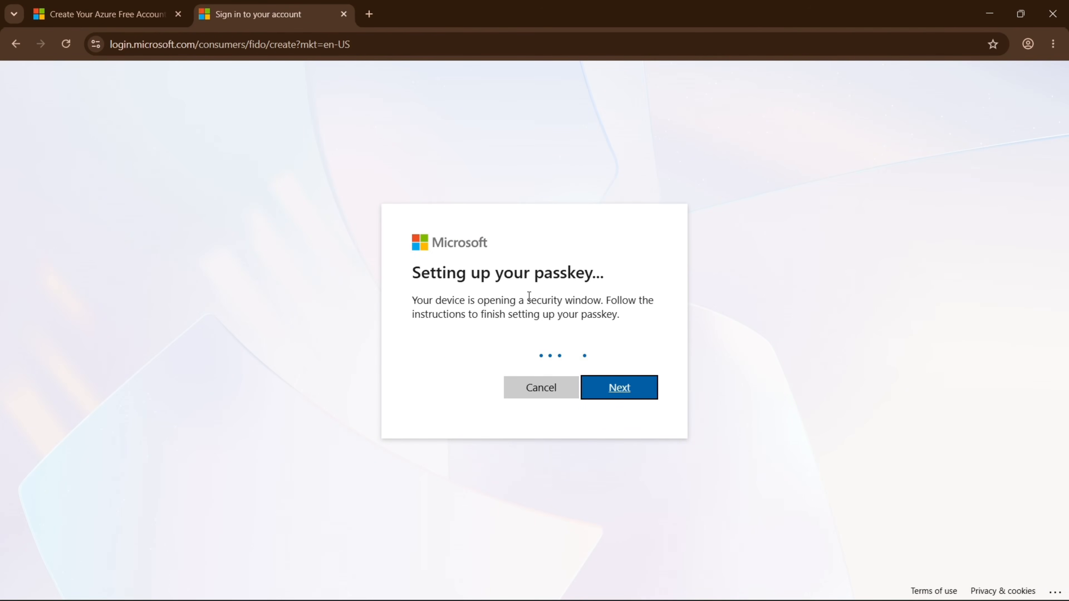
Sign in with the new Outlook e-mail address to open Azure's Step 1 profile form.
left_click(468, 266)
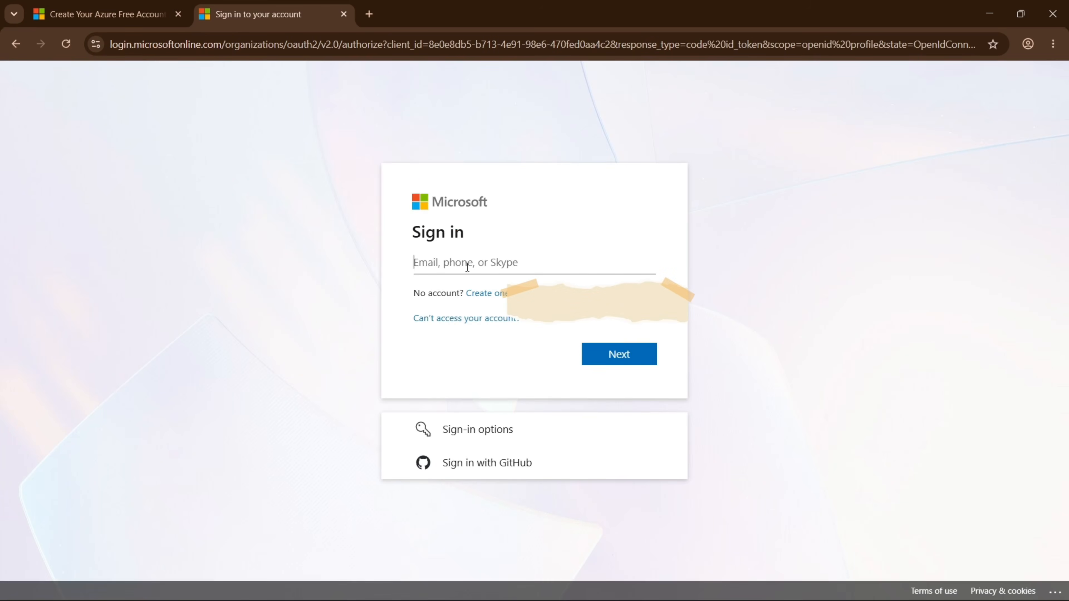
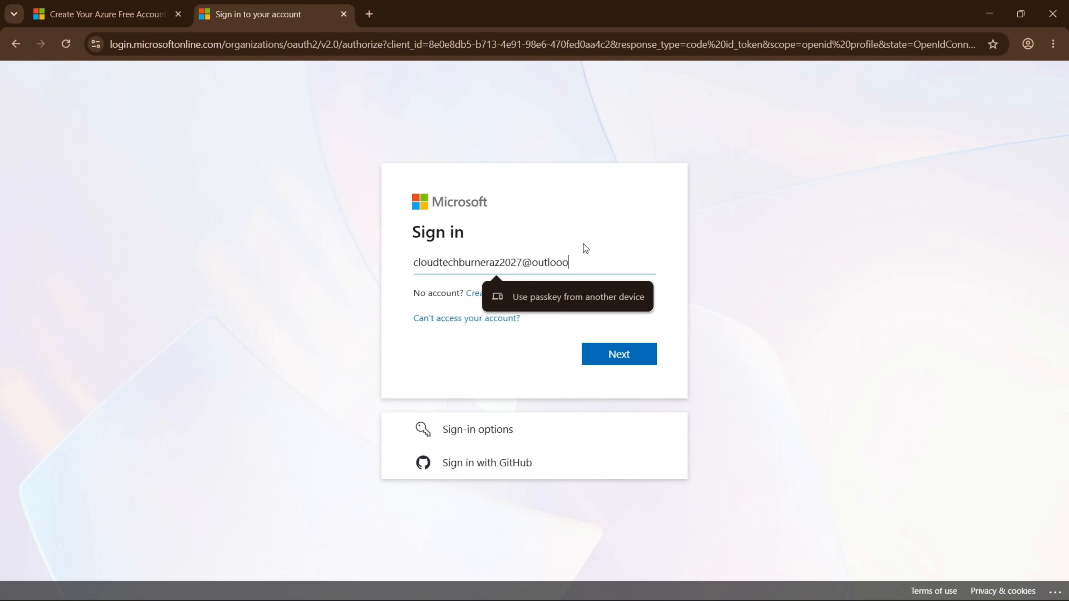
key("Return")
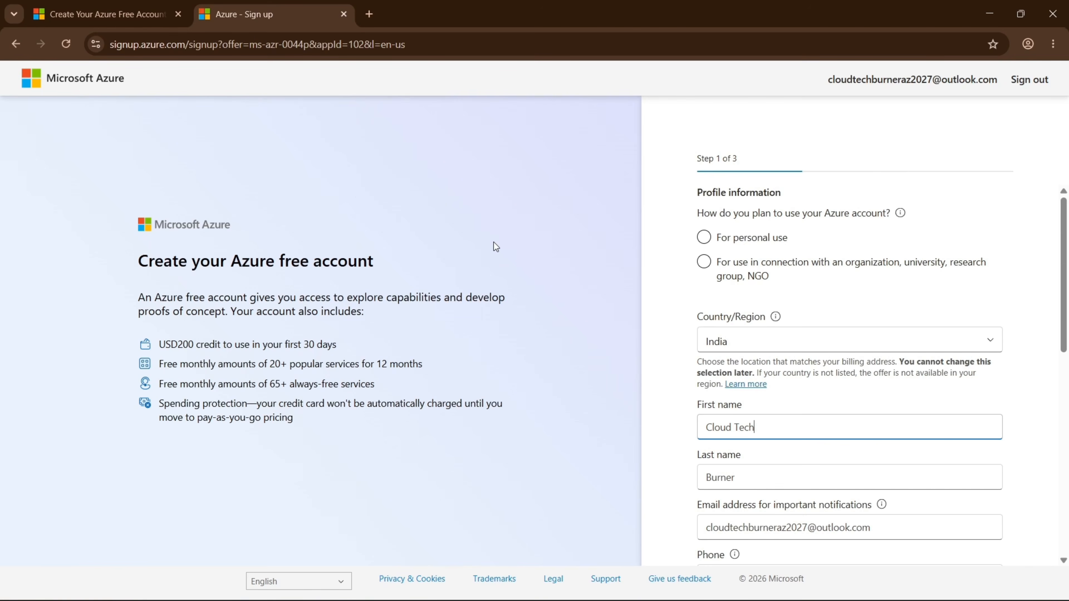
left_click_drag(129, 267, 378, 261)
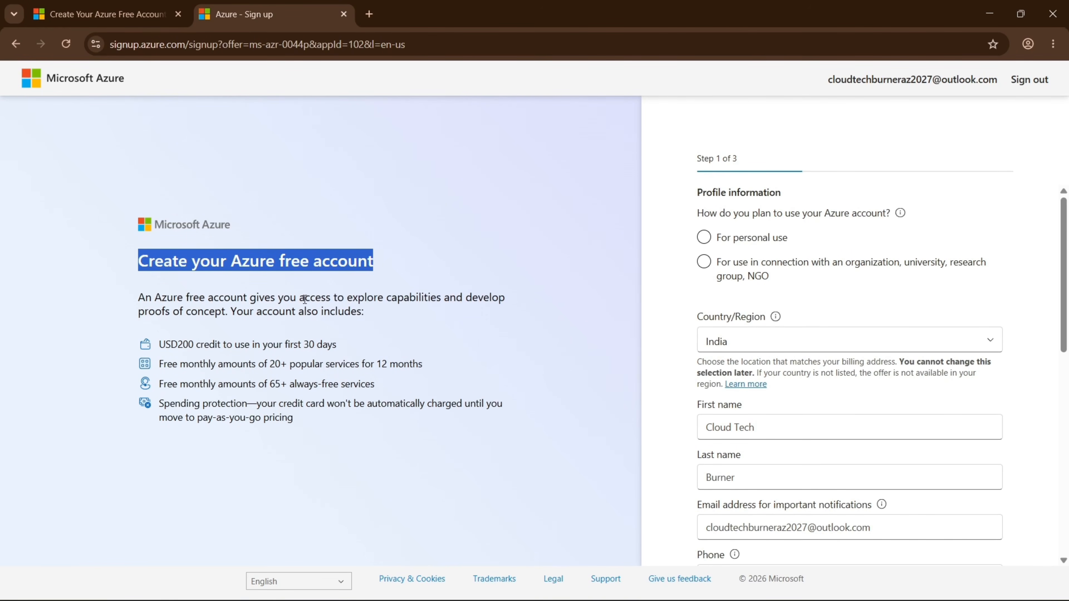
left_click_drag(177, 348, 195, 347)
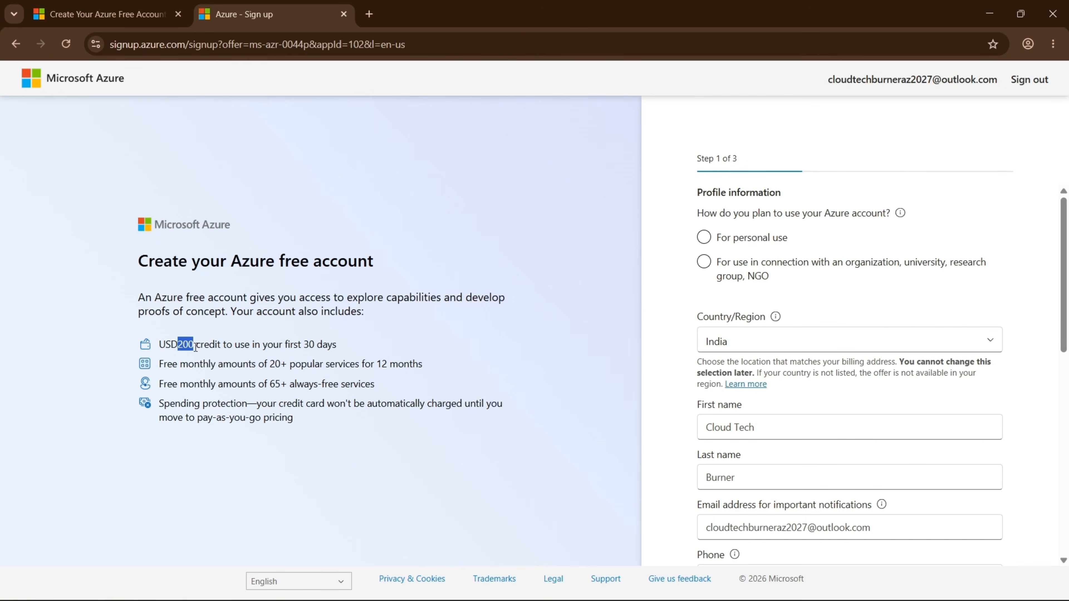
left_click_drag(279, 346, 345, 351)
left_click_drag(268, 365, 423, 366)
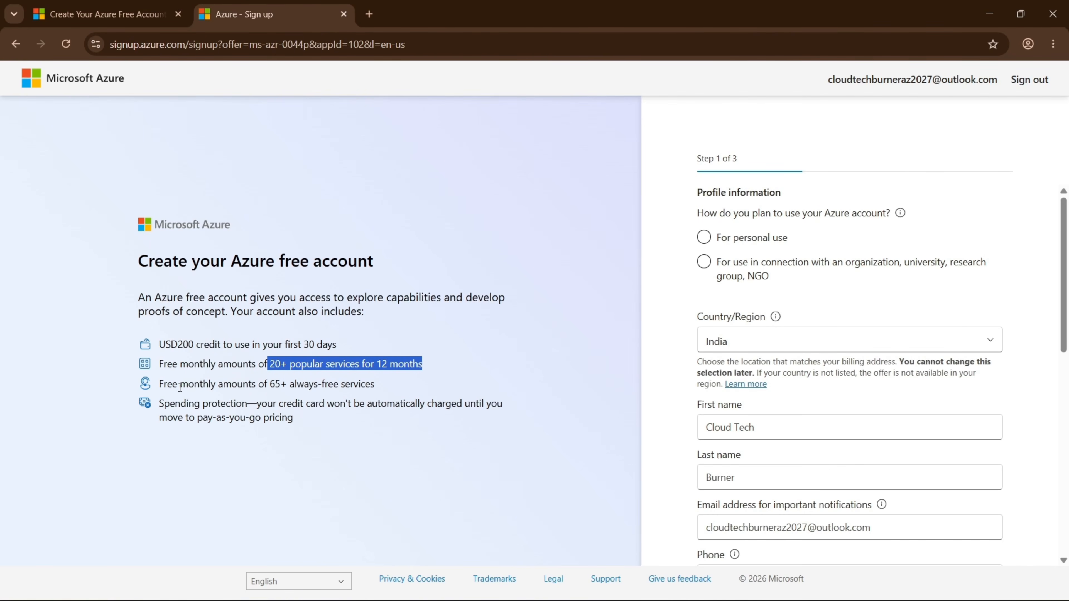
left_click_drag(159, 385, 371, 388)
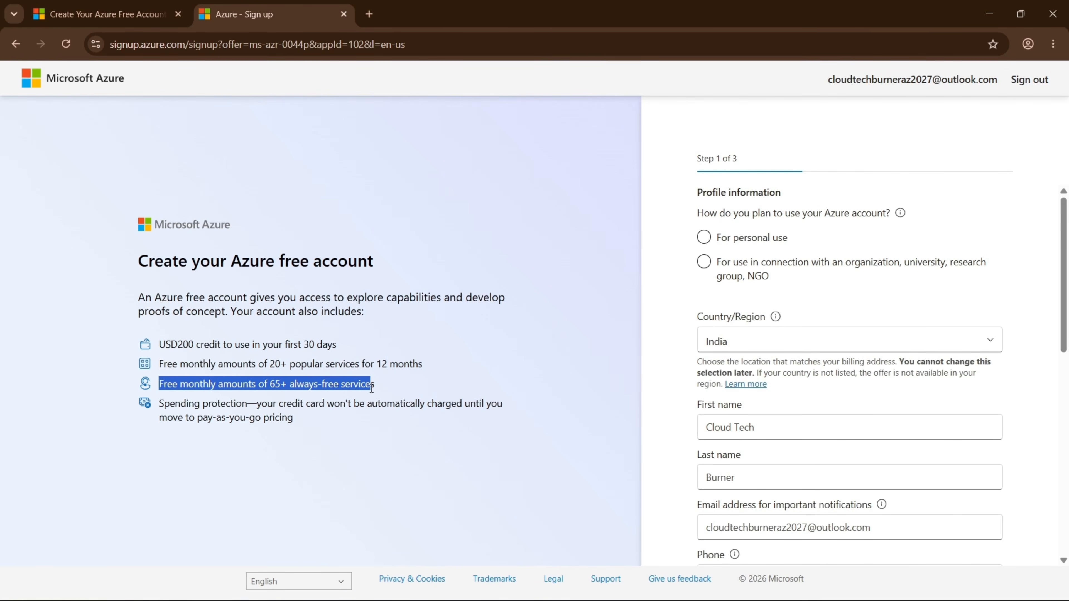
left_click(315, 382)
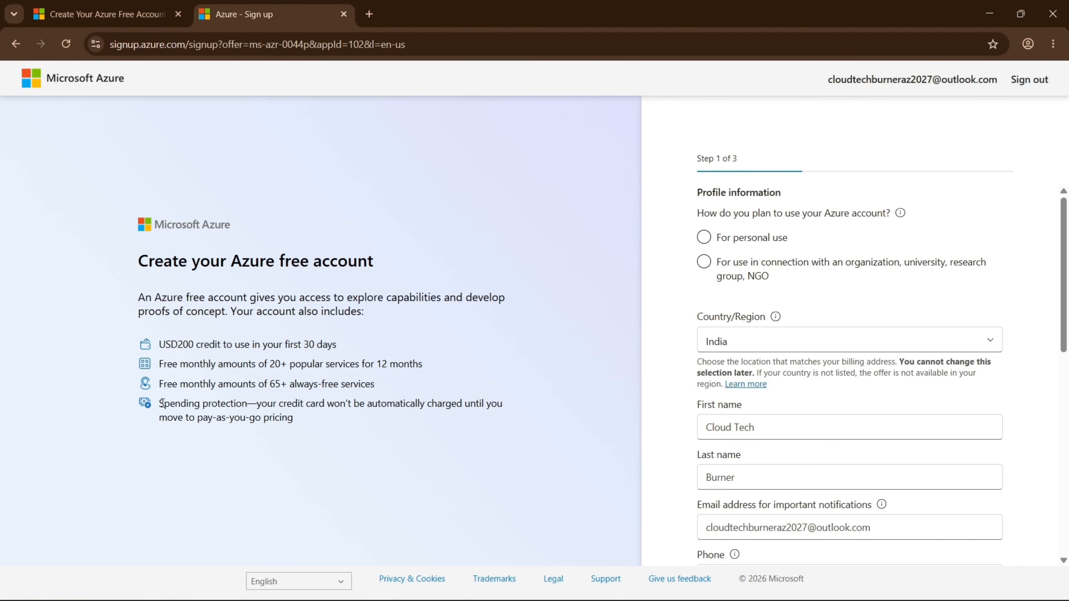
left_click_drag(164, 404, 200, 423)
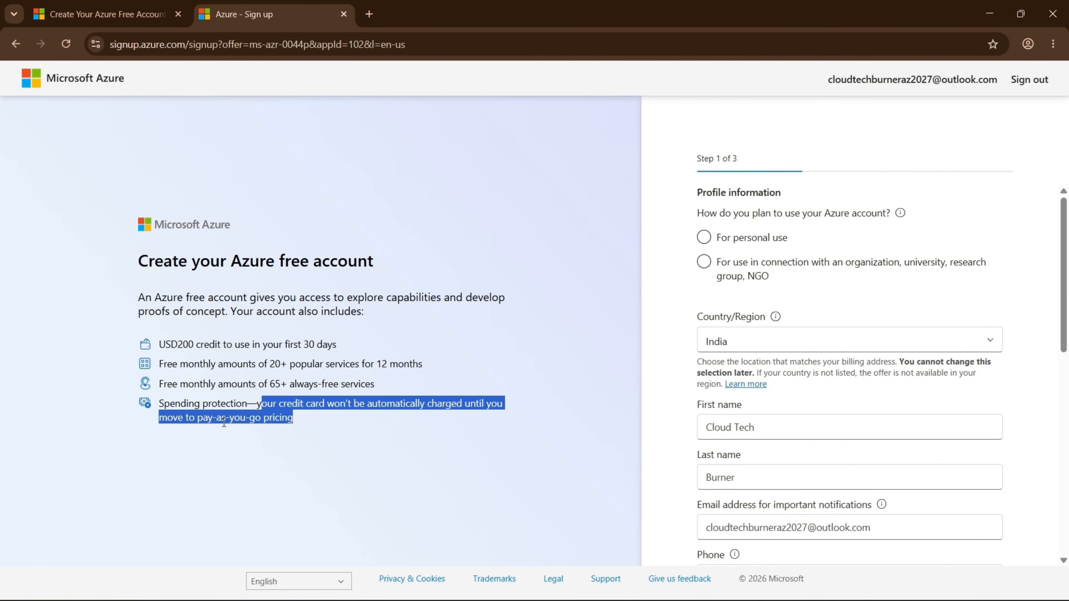
left_click(204, 425)
left_click_drag(201, 421, 420, 408)
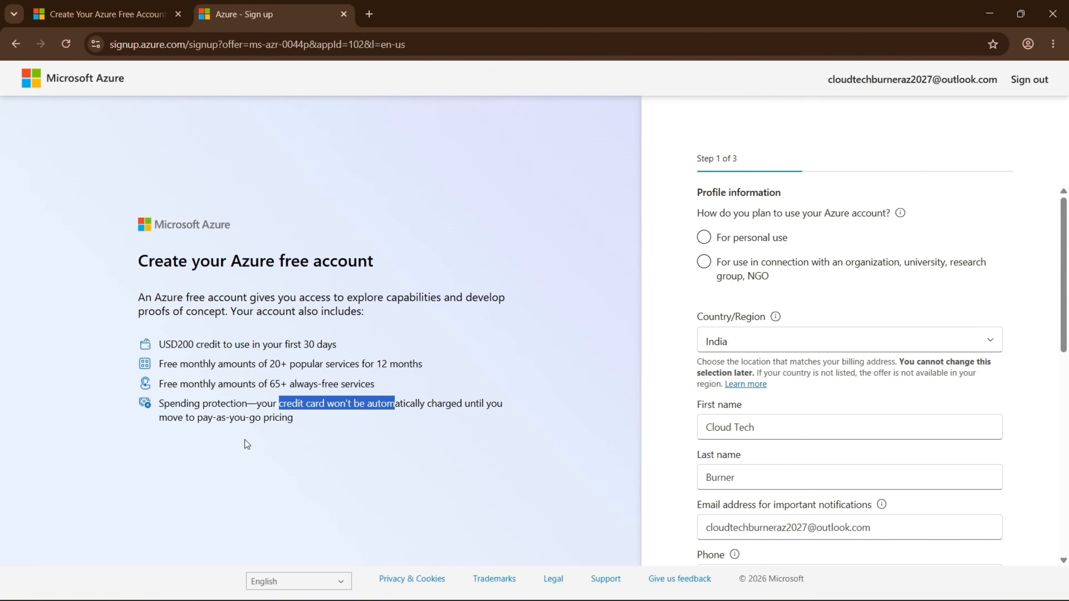
left_click(270, 403)
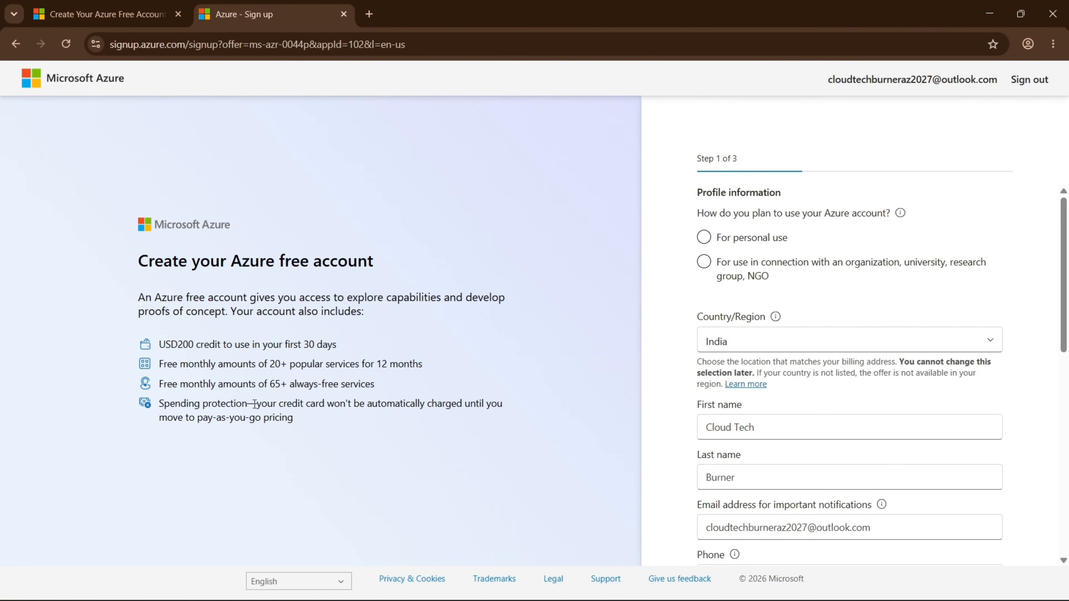
left_click_drag(254, 404, 305, 416)
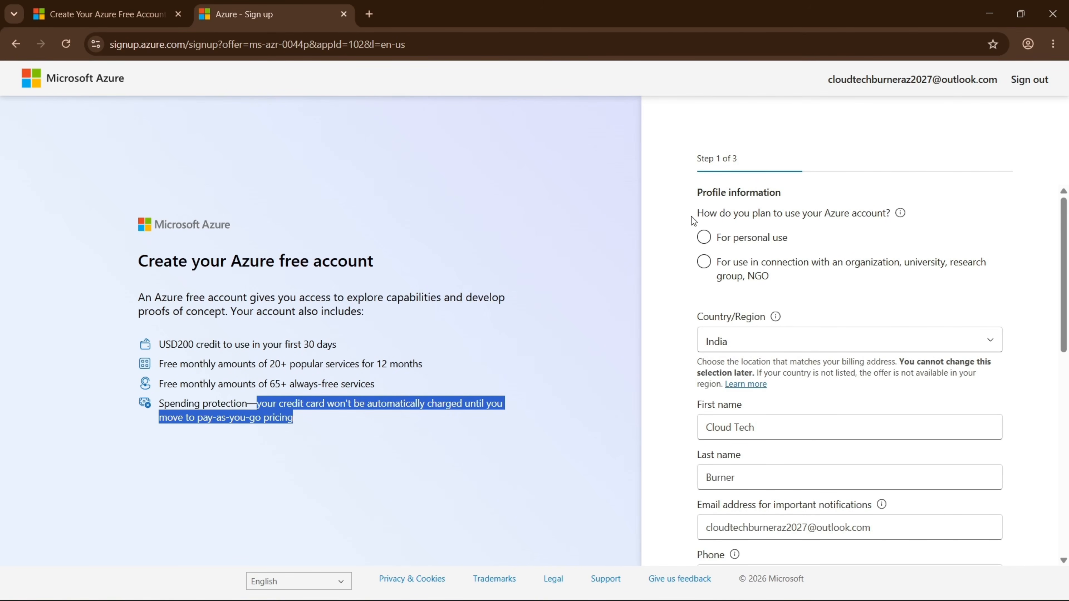
left_click_drag(693, 218, 739, 214)
left_click_drag(847, 218, 888, 218)
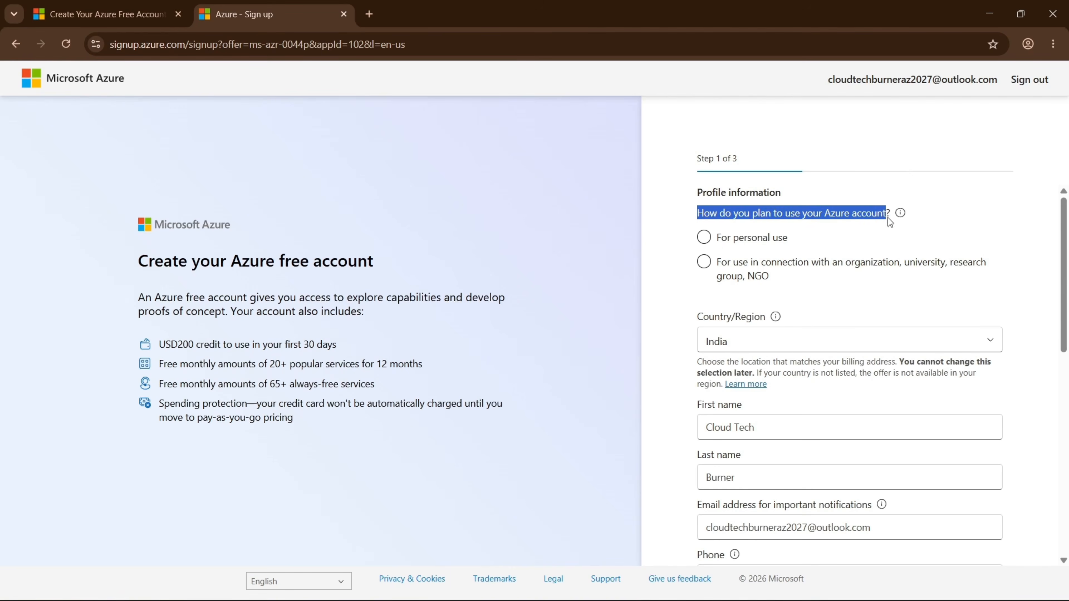
Choose For personal use as the Azure account type.
left_click(736, 239)
scroll(825, 255, "down", 3)
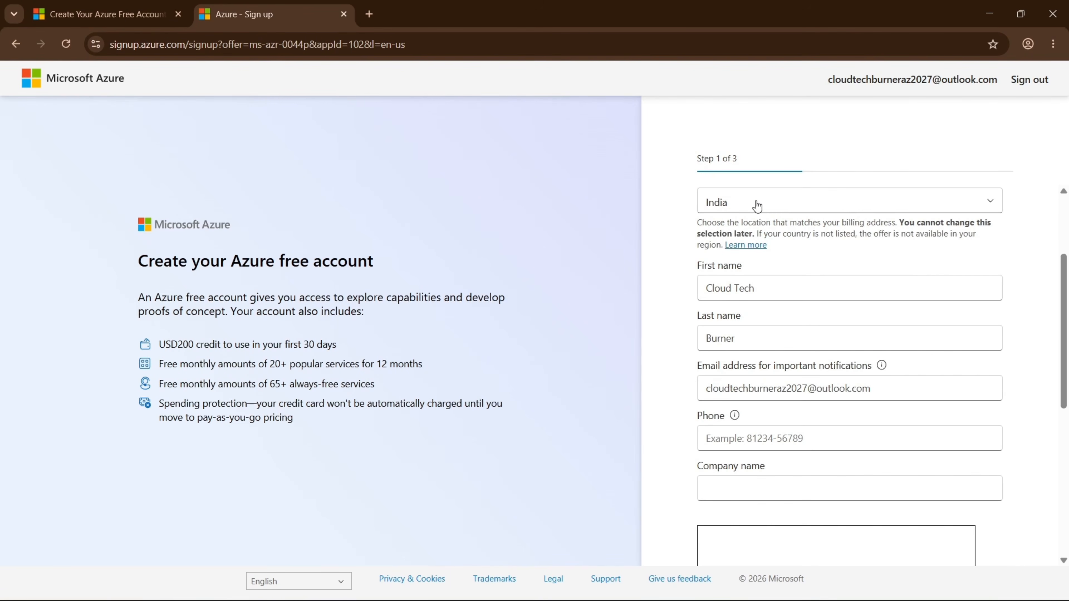
scroll(745, 248, "down", 2)
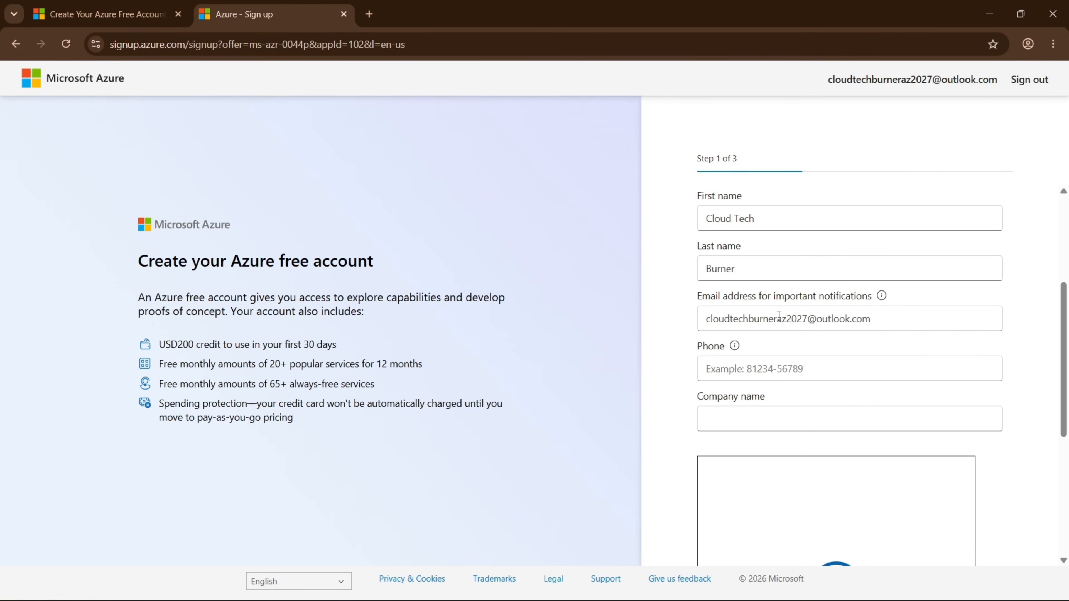
scroll(778, 348, "down", 5)
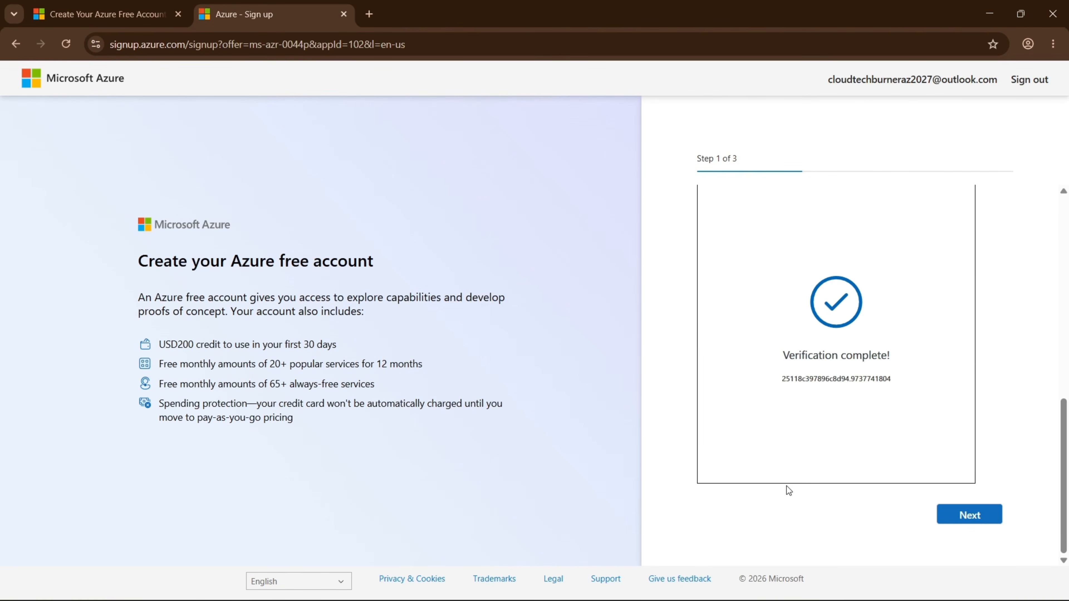
scroll(810, 438, "up", 10)
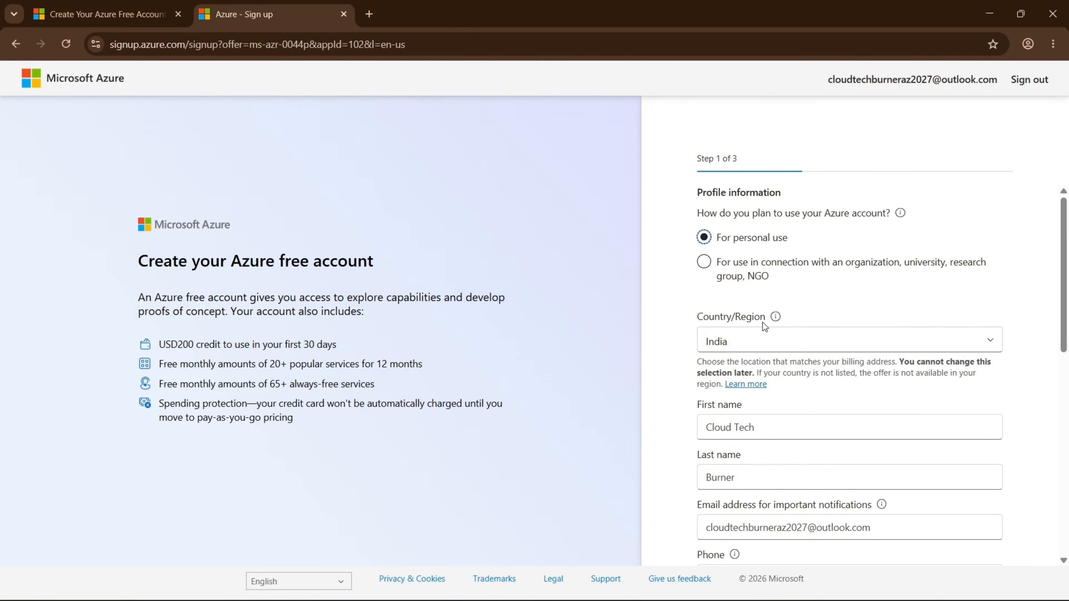
scroll(740, 342, "down", 4)
Replace the prefilled first and last name with the user's own name.
double_click(778, 267)
triple_click(775, 290)
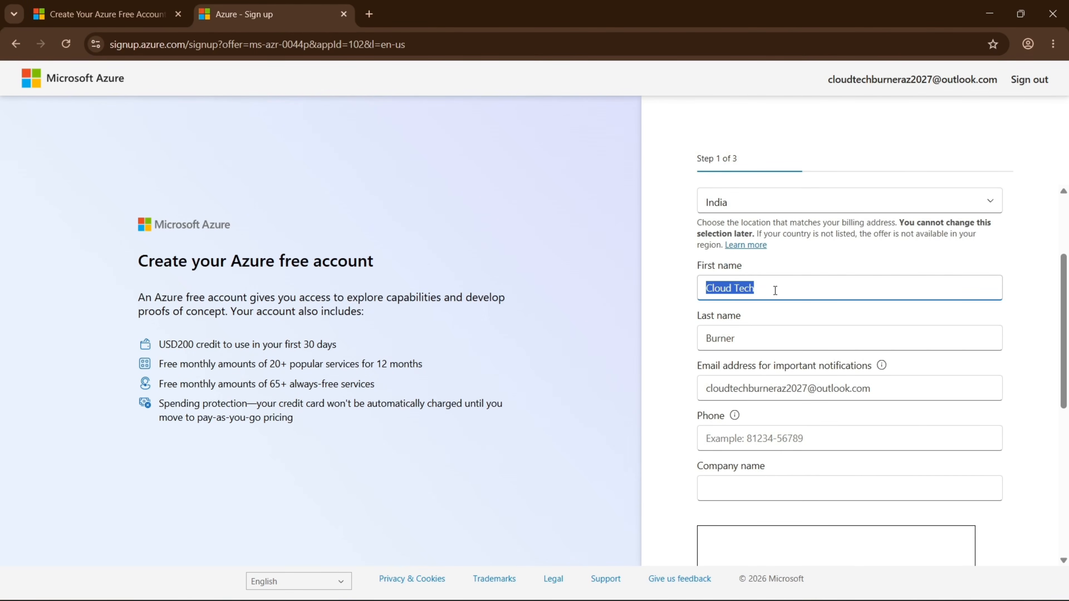
key("Caps_Lock")
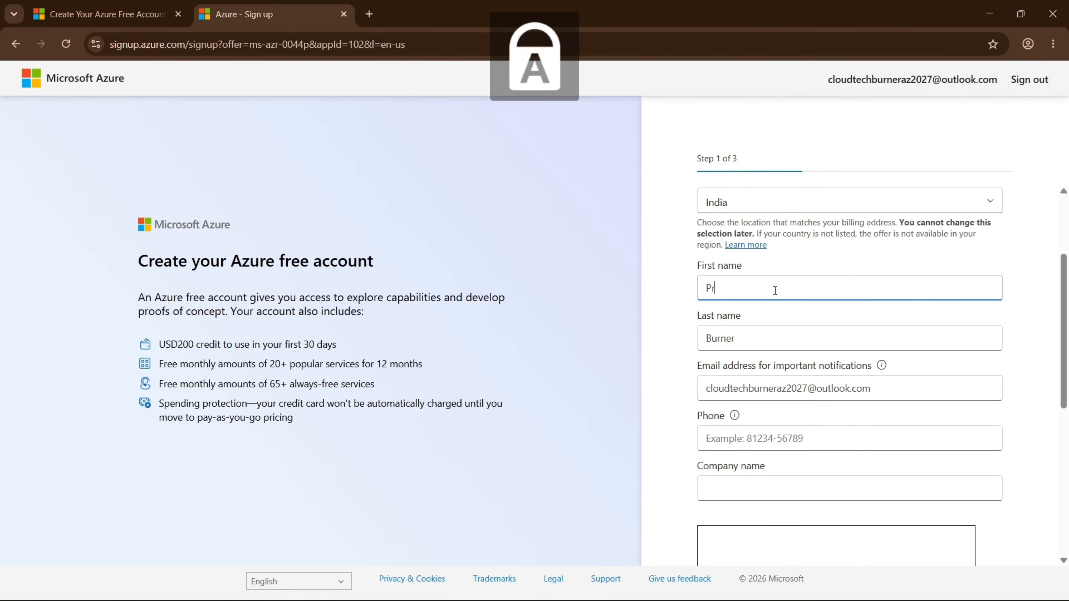
key("Caps_Lock")
key("Tab")
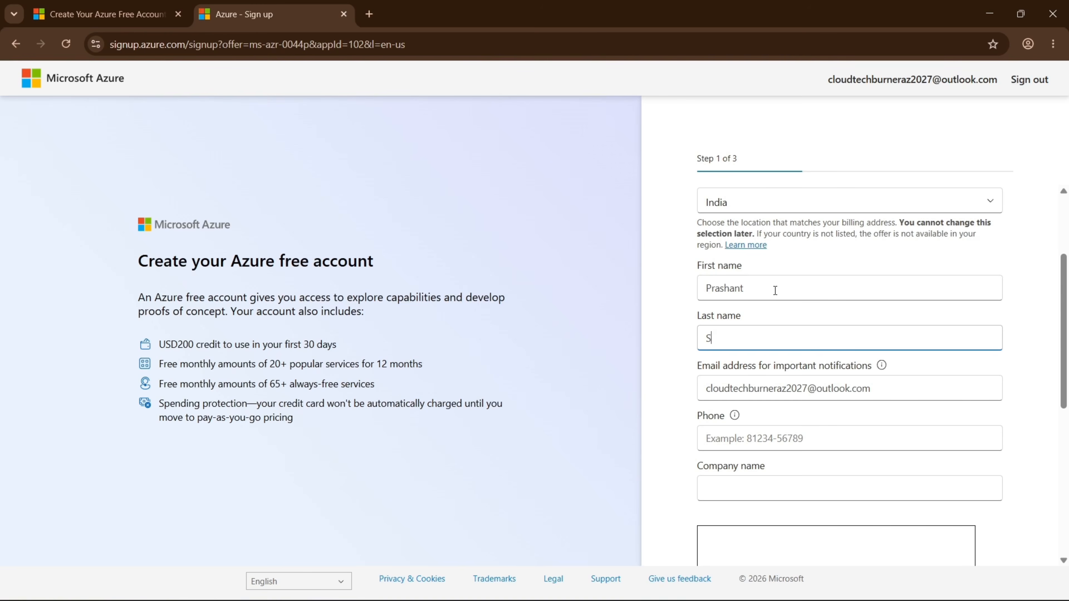
key("Tab")
key("Tab")
key("Tab")
key("Tab")
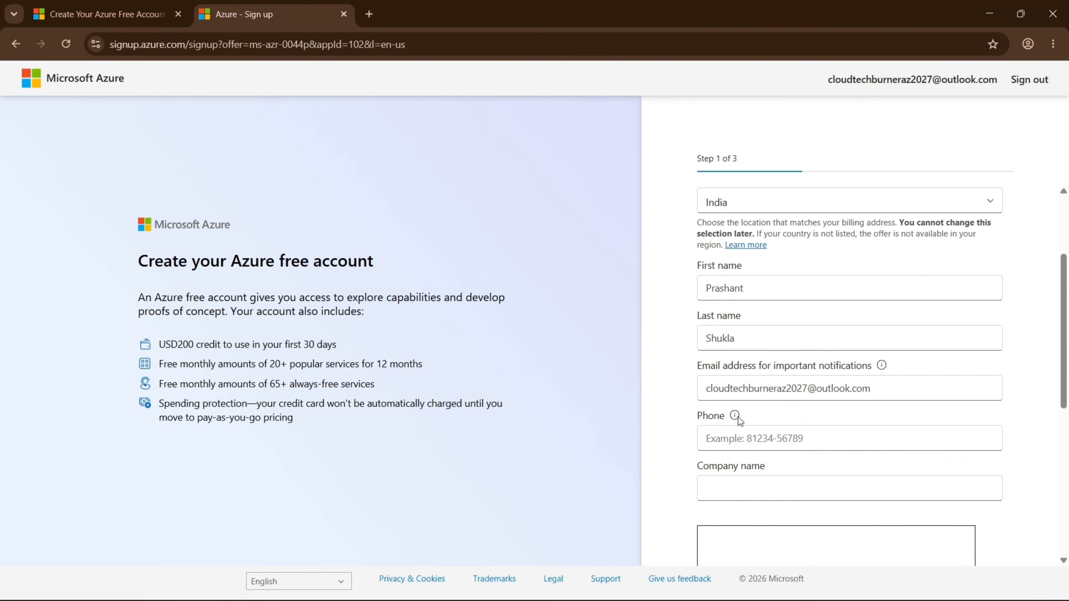
After Next flags Phone and Company name as required, enter company name 'Cloud Tech'.
scroll(795, 352, "down", 5)
scroll(779, 370, "up", 4)
left_click(769, 415)
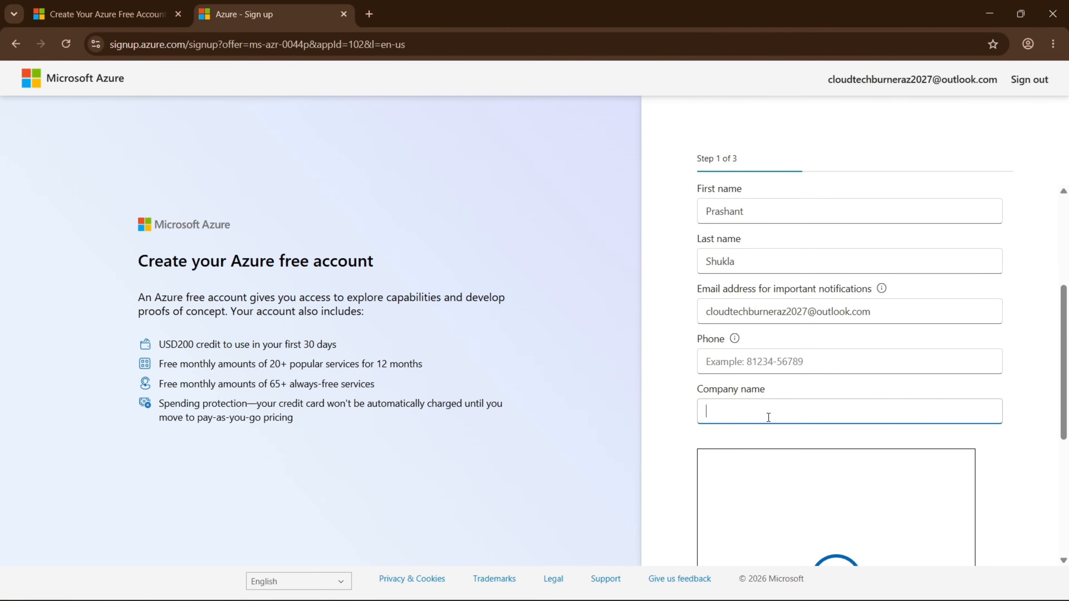
scroll(921, 440, "down", 5)
left_click(964, 517)
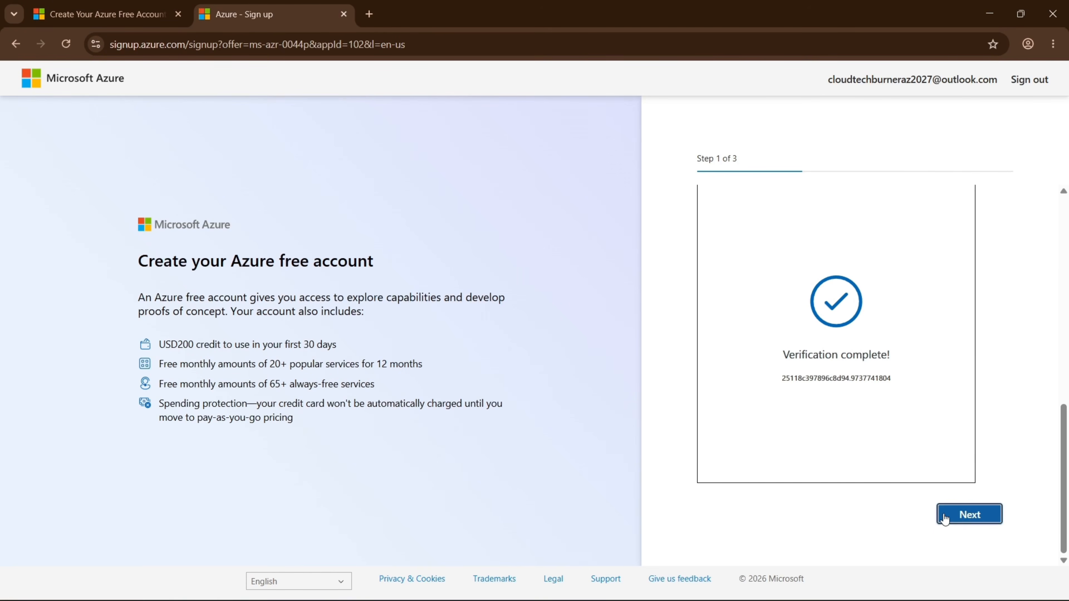
scroll(731, 338, "down", 6)
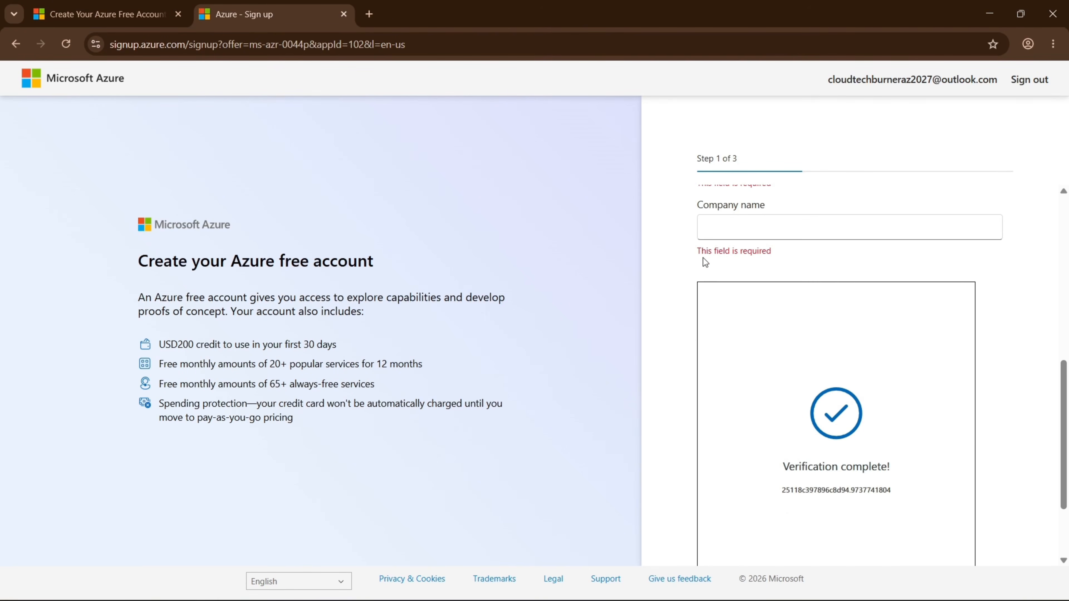
scroll(756, 314, "up", 3)
left_click(765, 299)
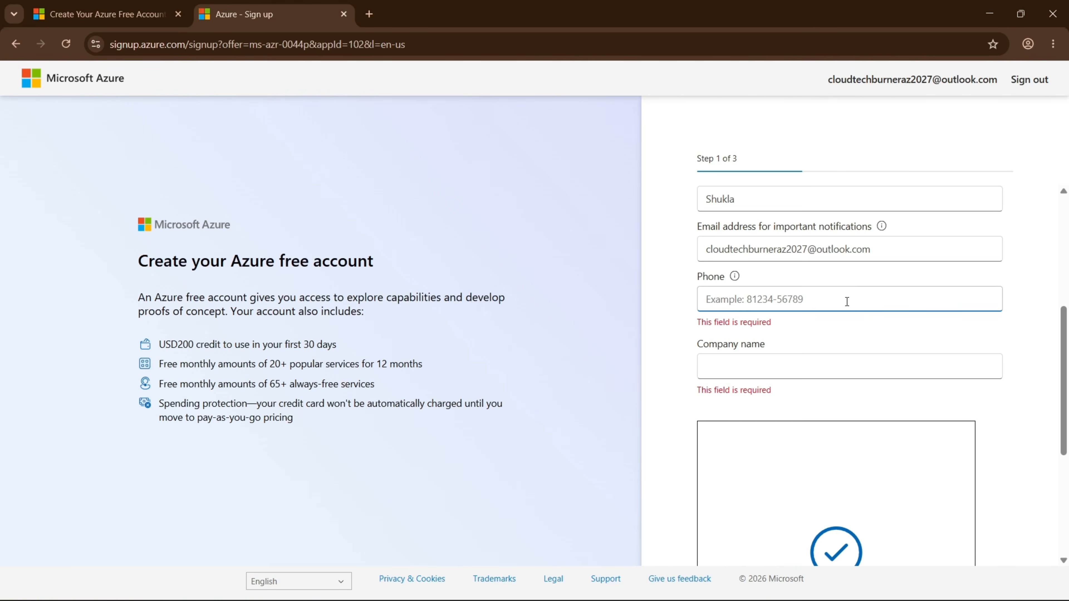
scroll(847, 301, "down", 2)
left_click(779, 293)
type("C")
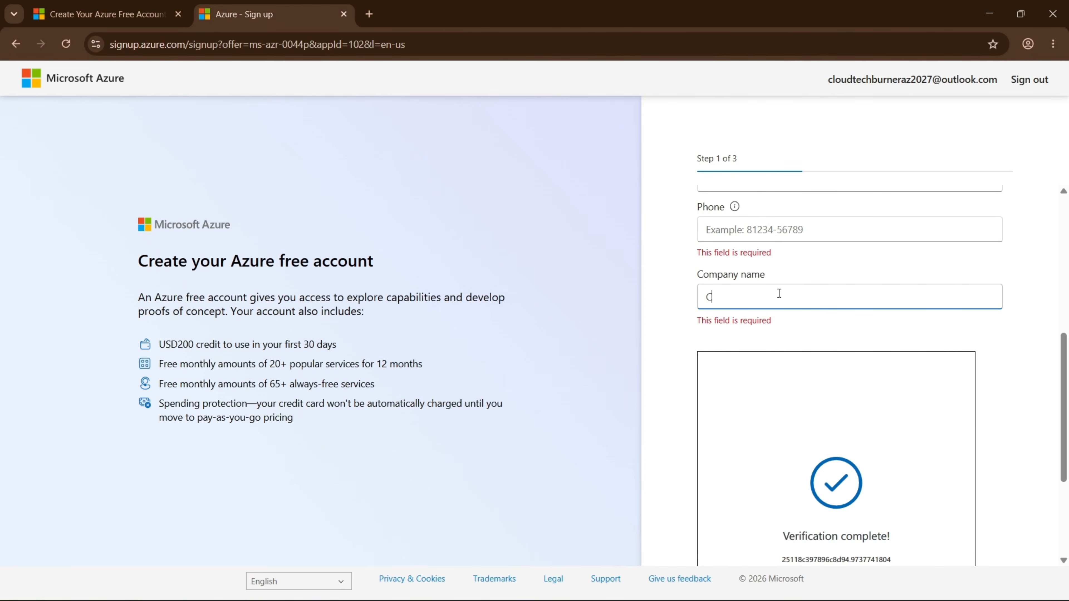
type("loud Tech")
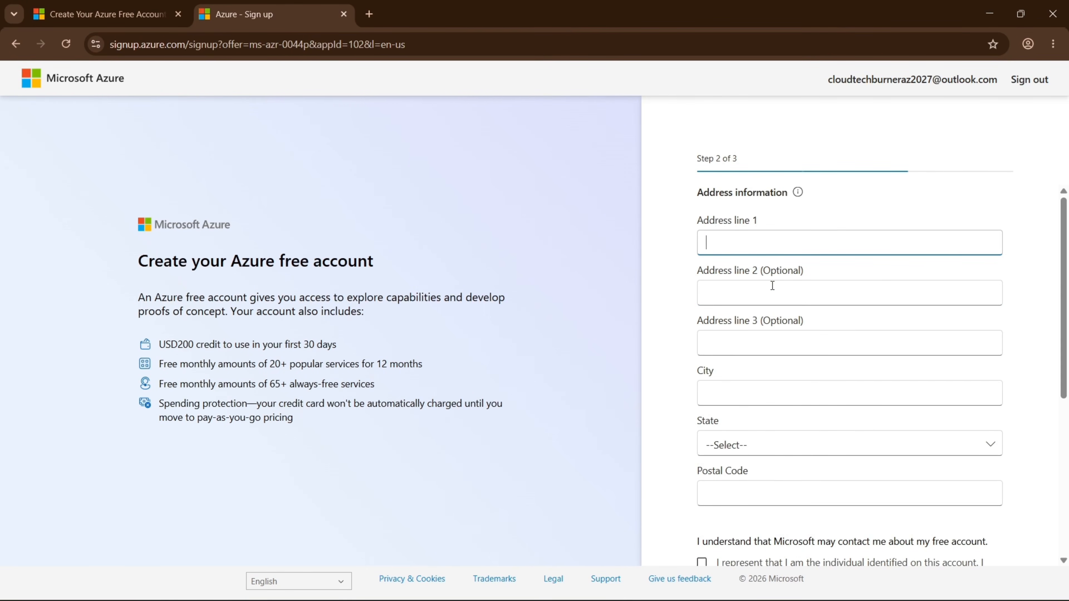
Fill in the billing address line, city, state and postal code.
type("Lucknow")
key("Tab")
key("Tab")
key("Tab")
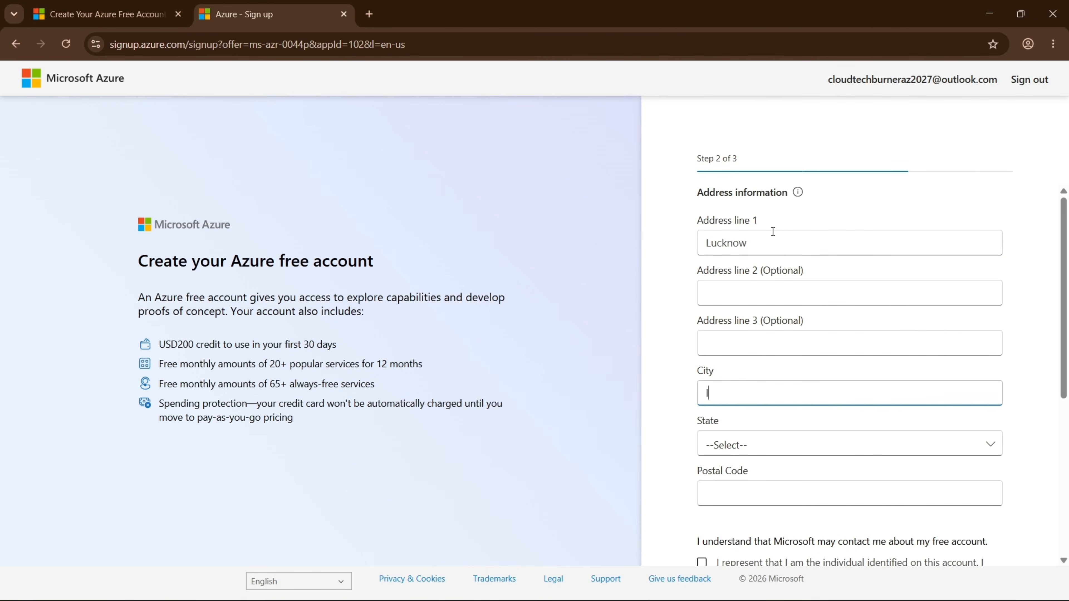
type("Lucknow")
key("Tab")
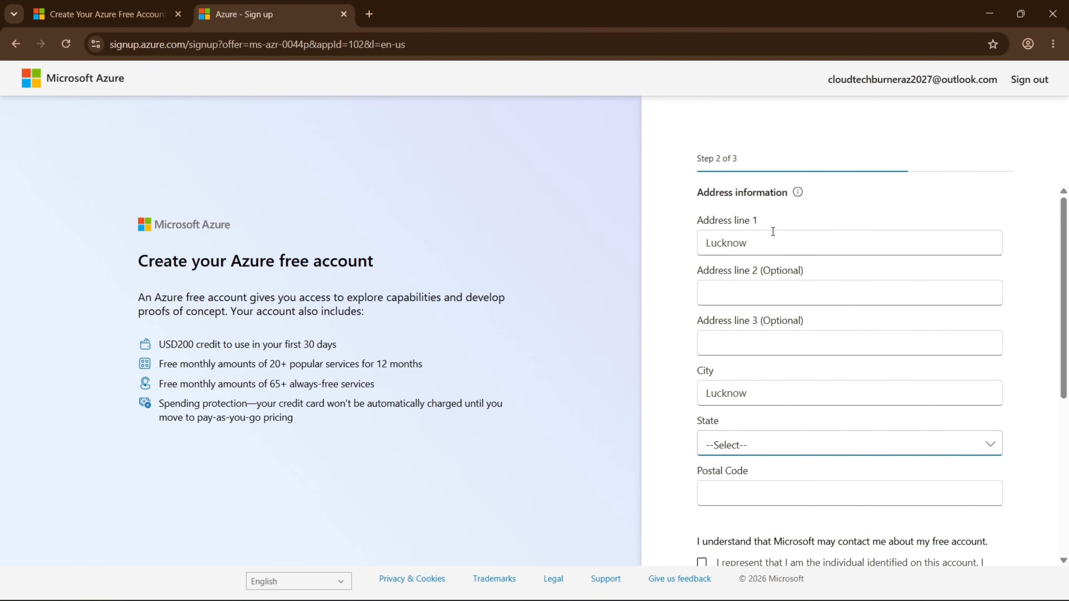
key("u")
key("Tab")
type("2")
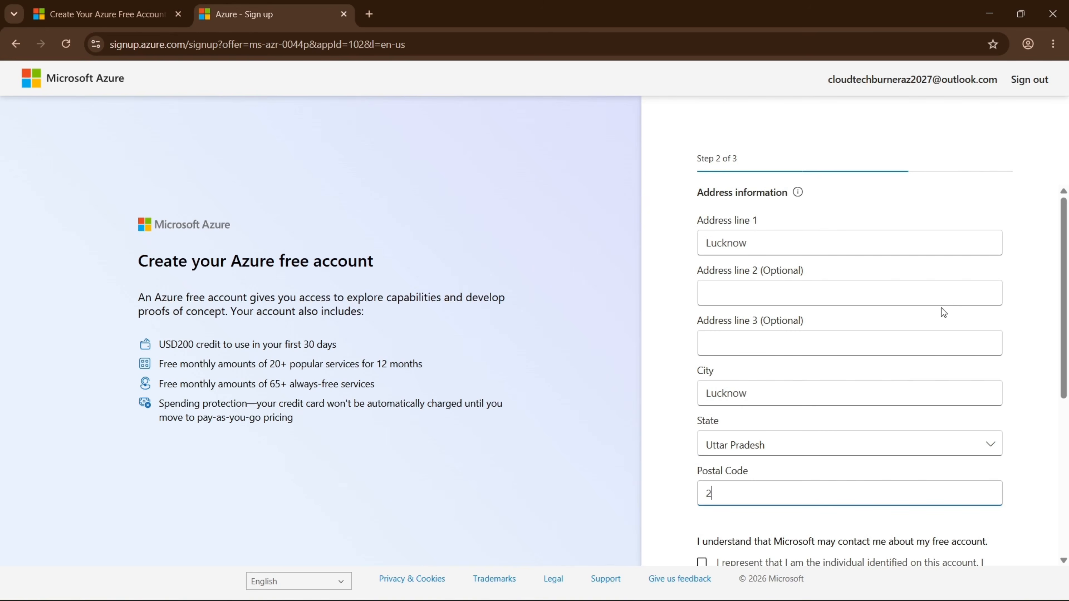
type("26002")
scroll(854, 325, "down", 5)
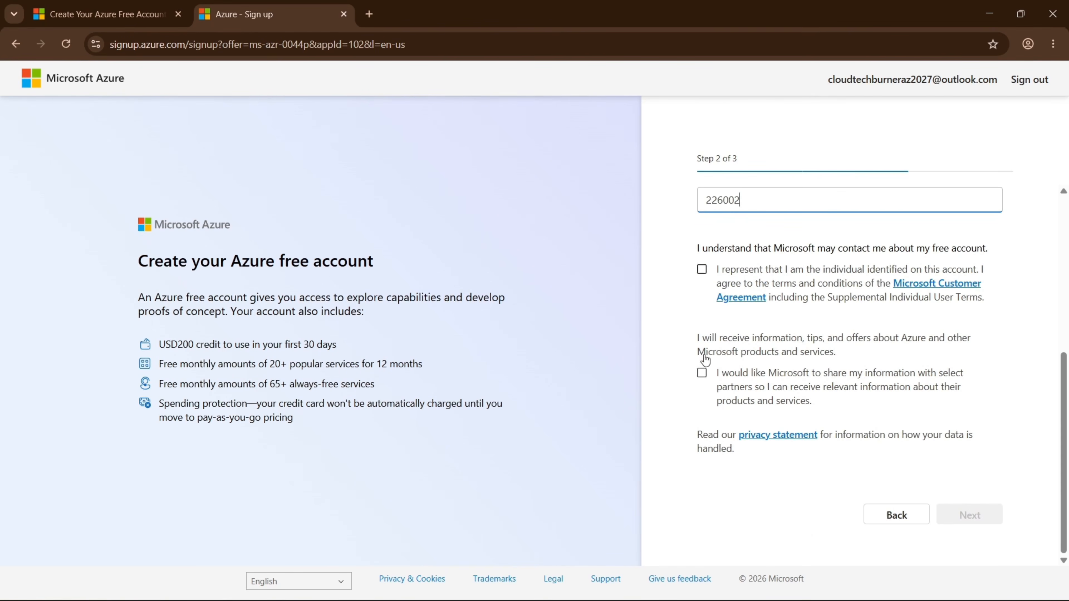
Tick the customer agreement and the partner information-sharing consent checkboxes.
left_click(702, 270)
left_click(701, 271)
left_click(702, 270)
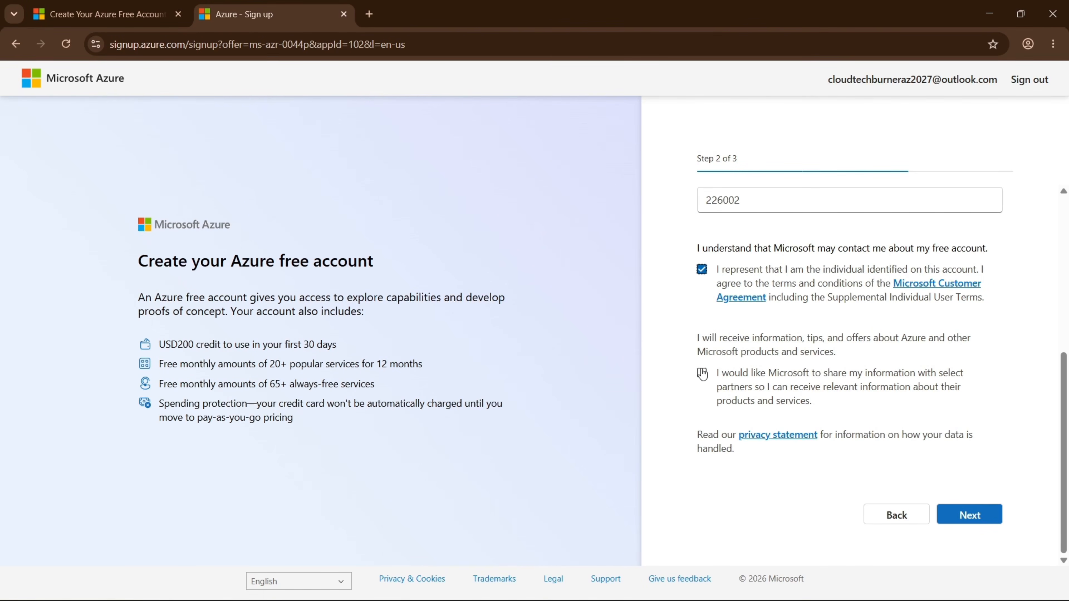
left_click(701, 374)
left_click_drag(719, 373, 890, 387)
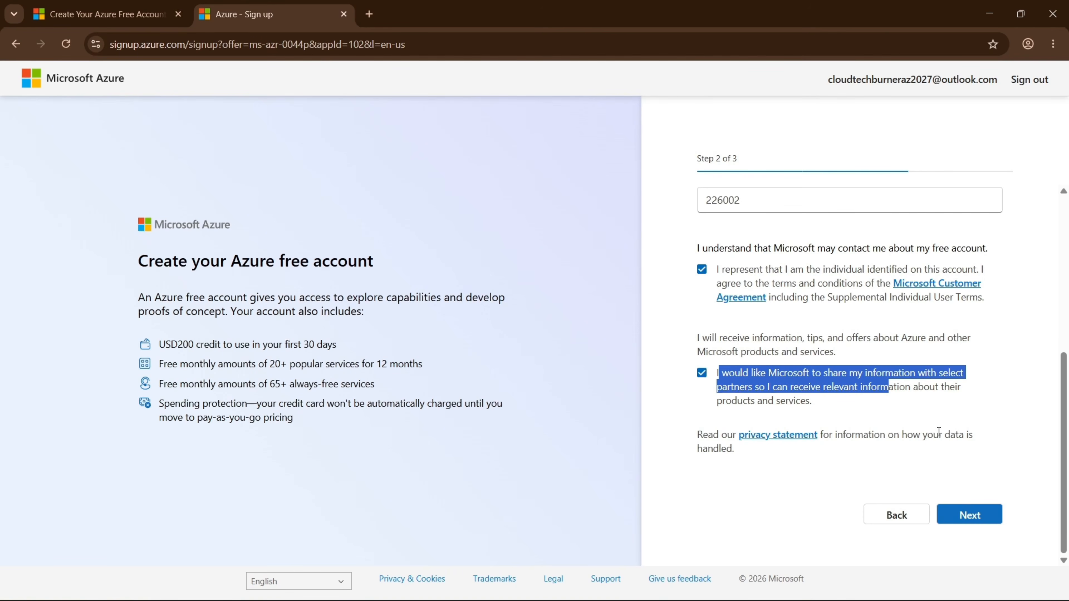
left_click(982, 518)
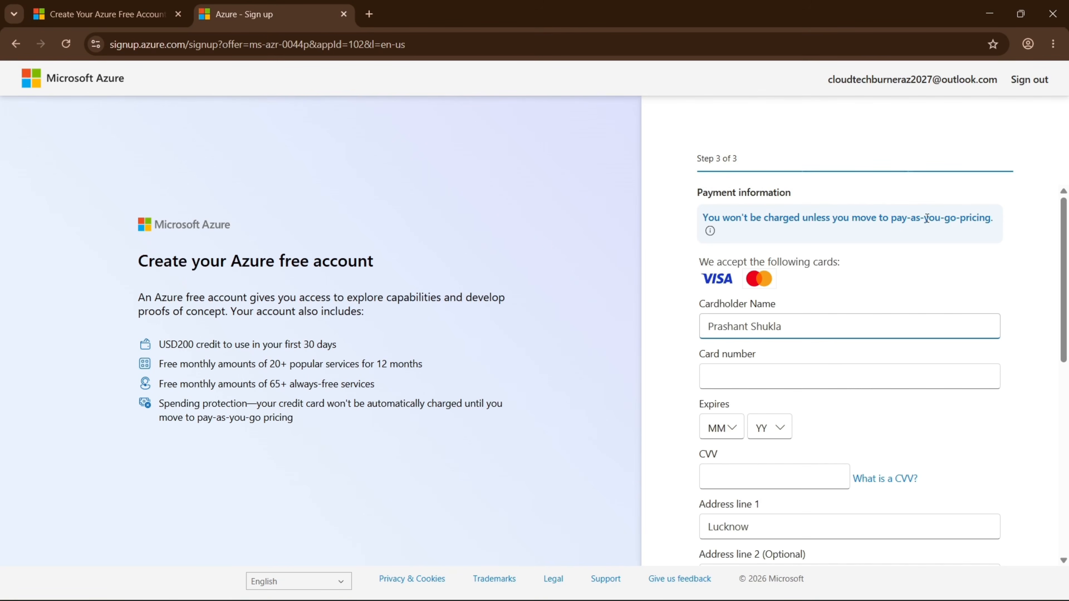
left_click_drag(897, 219, 694, 219)
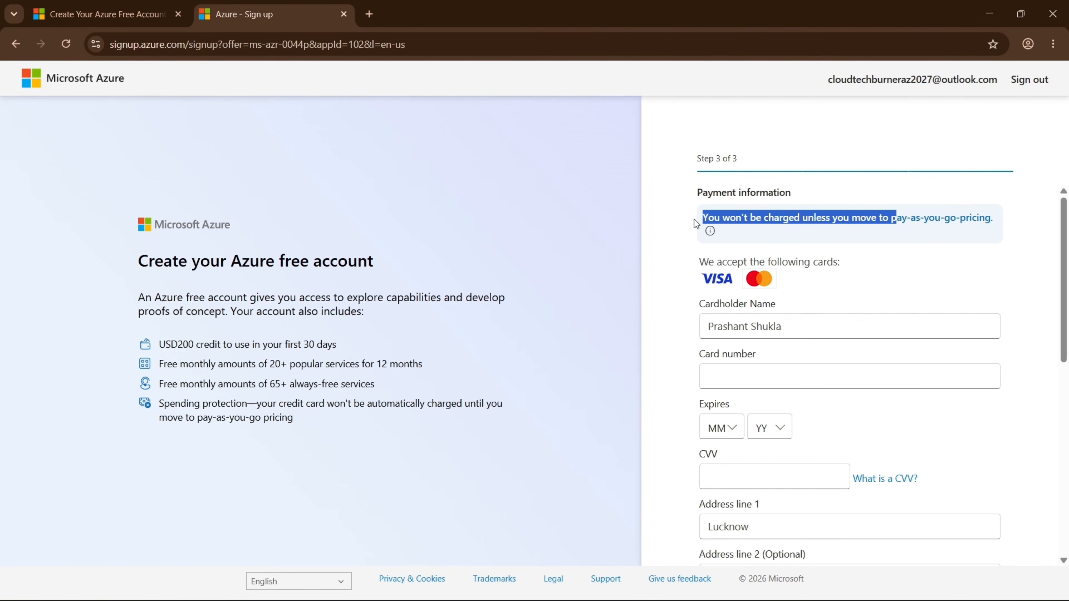
triple_click(820, 219)
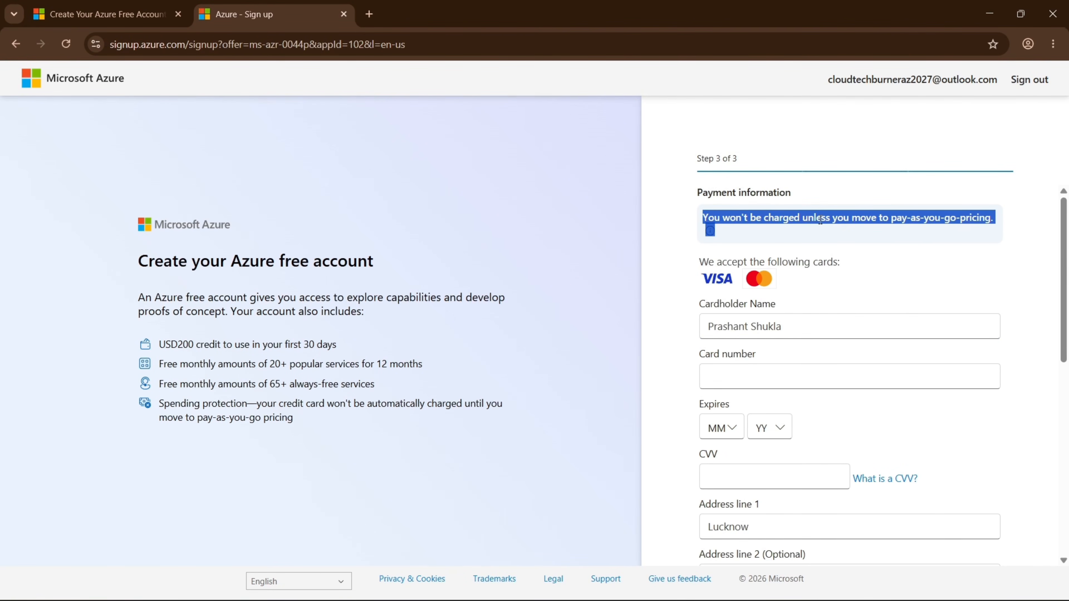
double_click(820, 219)
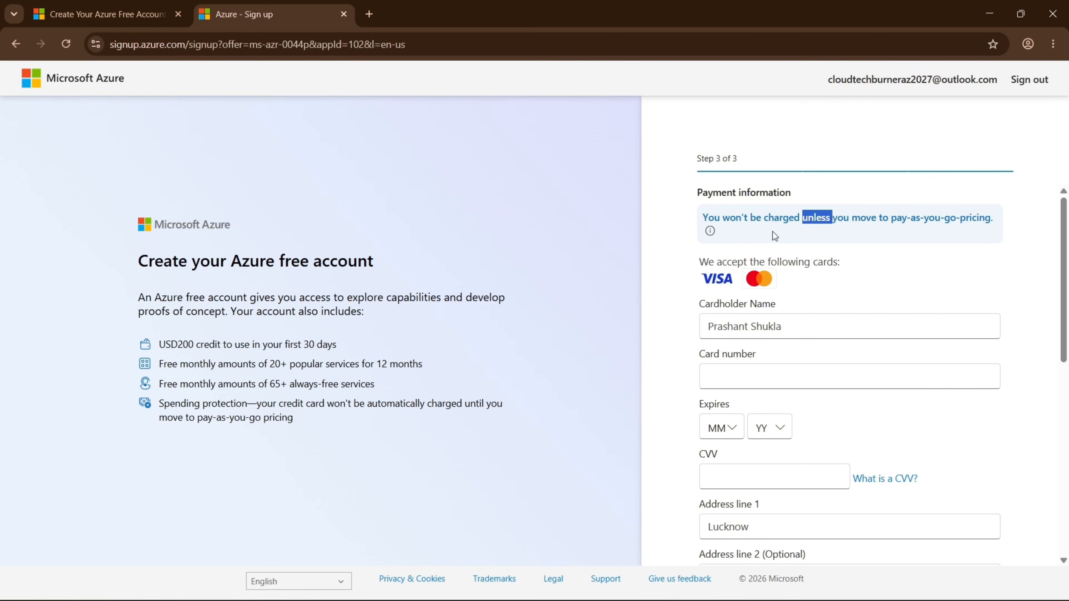
left_click(754, 220)
left_click_drag(702, 218, 993, 220)
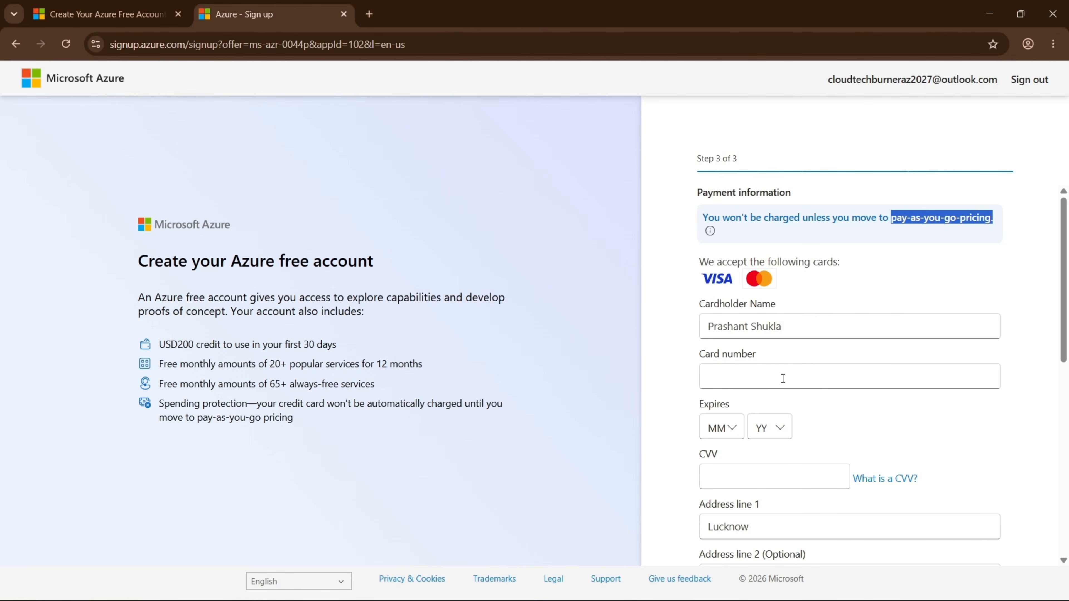
Review the card and address fields on the payment form, then click Sign up.
scroll(783, 379, "down", 3)
scroll(776, 228, "up", 2)
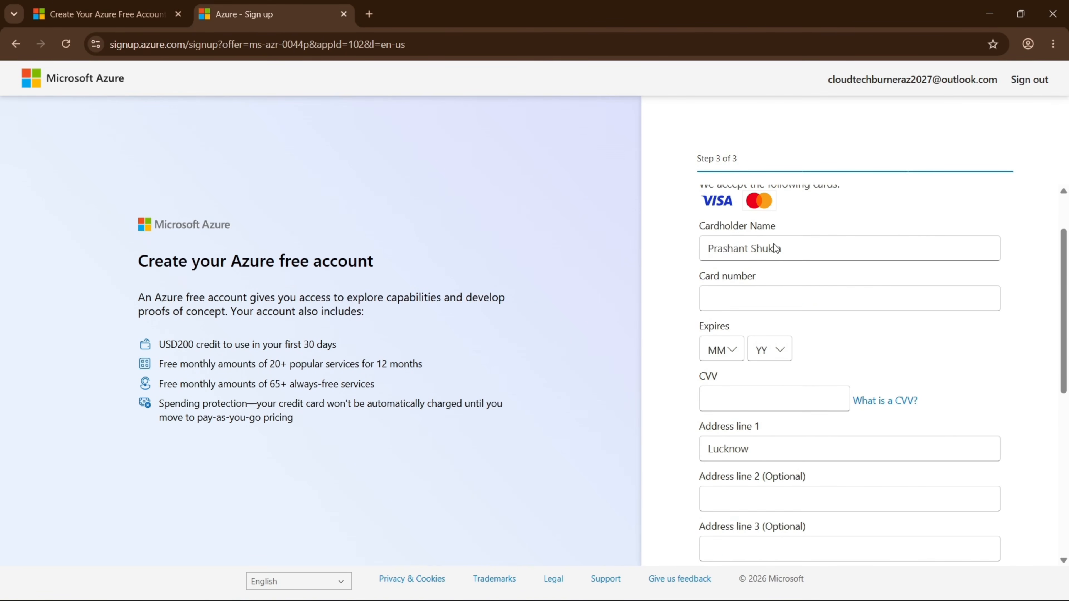
left_click(763, 317)
scroll(771, 379, "down", 3)
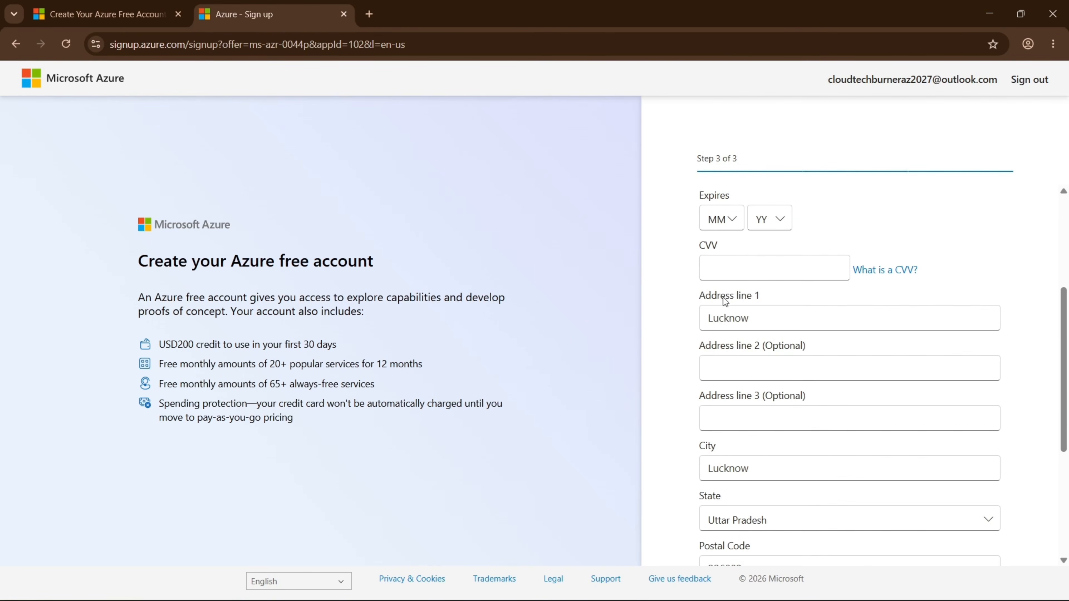
scroll(833, 270, "down", 5)
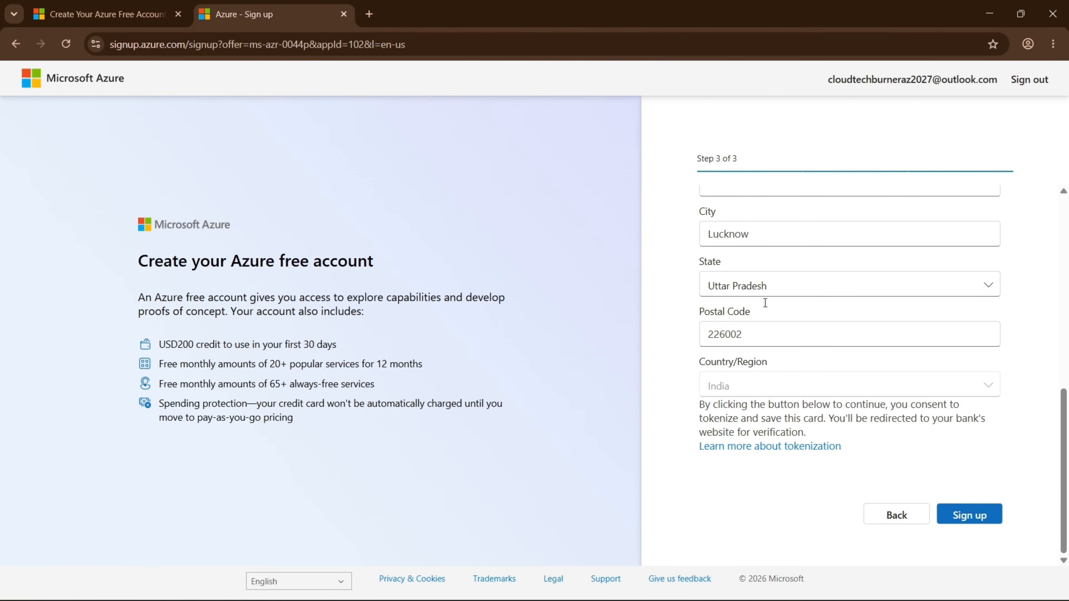
scroll(757, 269, "up", 8)
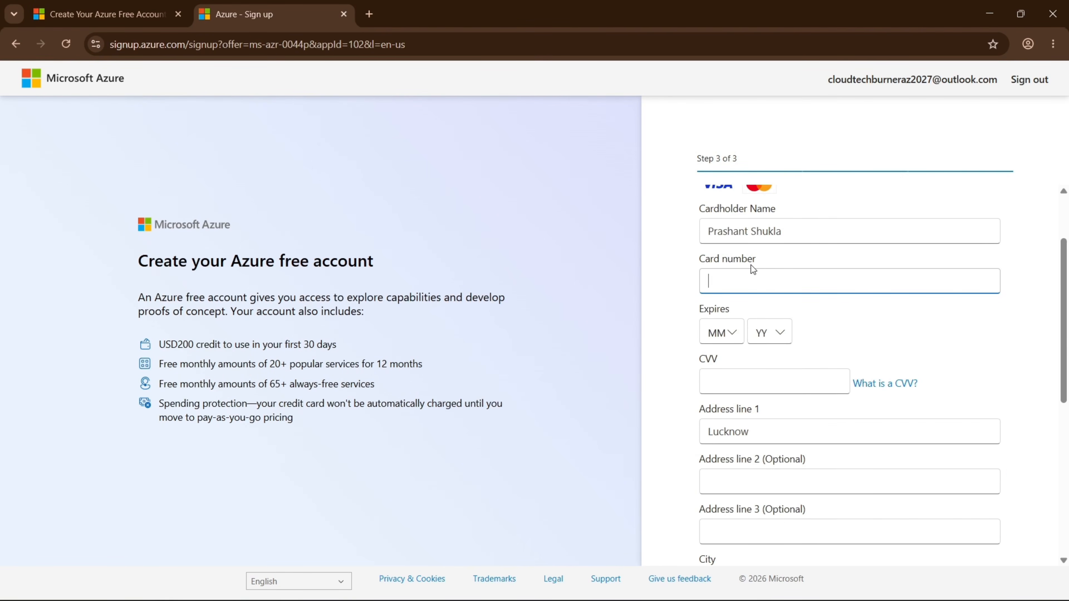
scroll(751, 265, "down", 8)
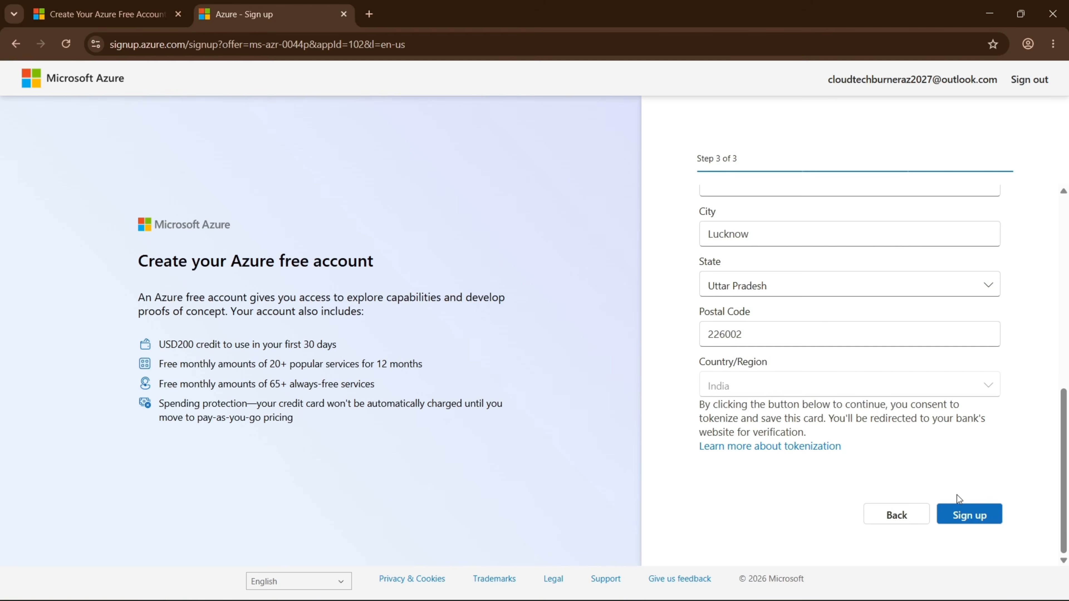
left_click(973, 516)
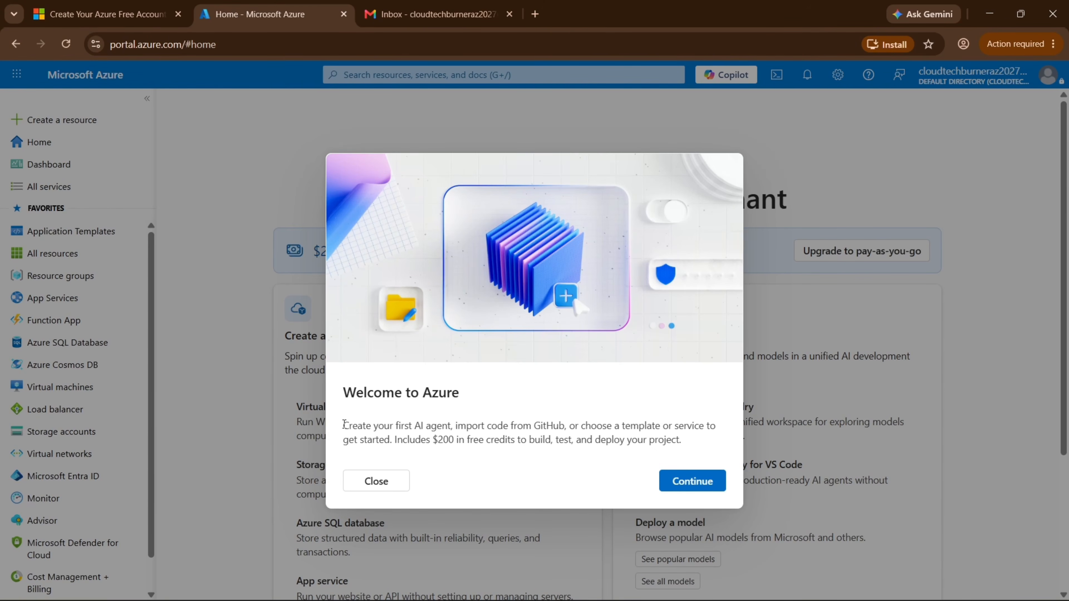
Read the Welcome to Azure message and continue to the portal home showing $200 credit.
left_click_drag(344, 425, 690, 441)
left_click(399, 440)
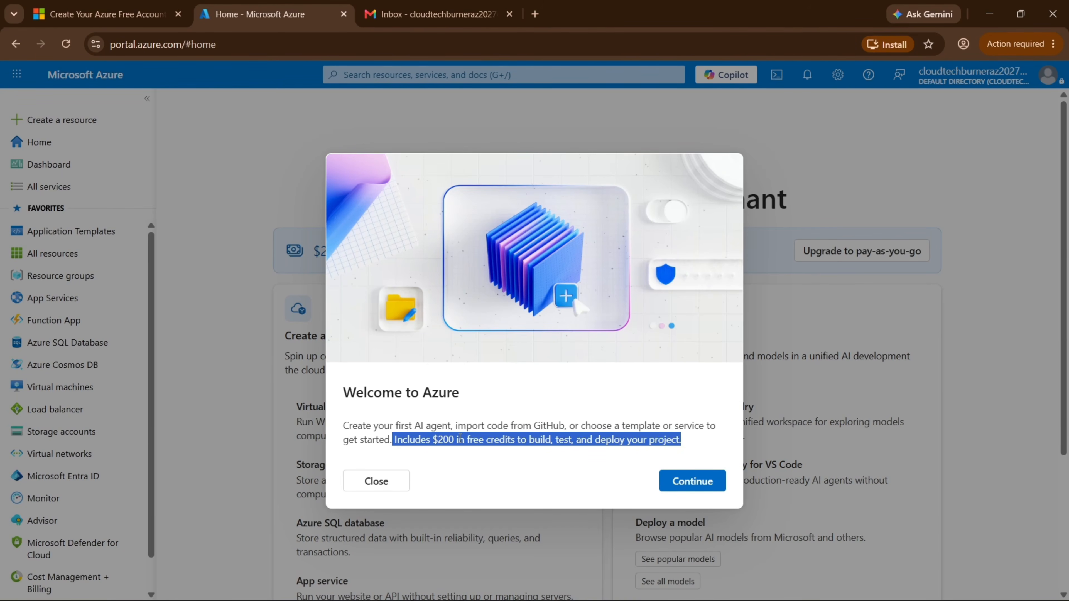
left_click(693, 481)
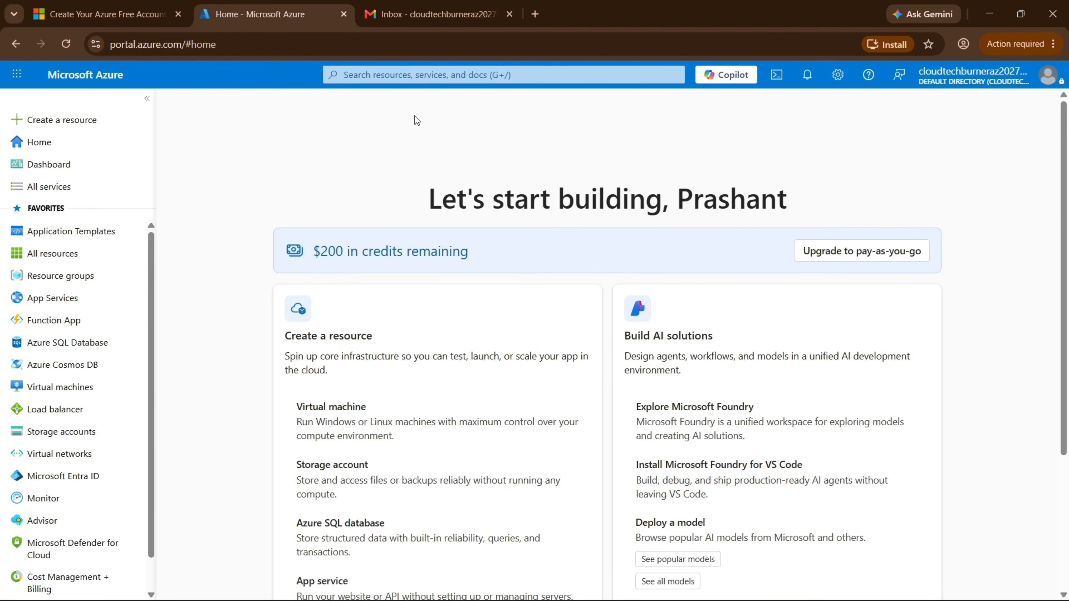
left_click(416, 75)
type("subs")
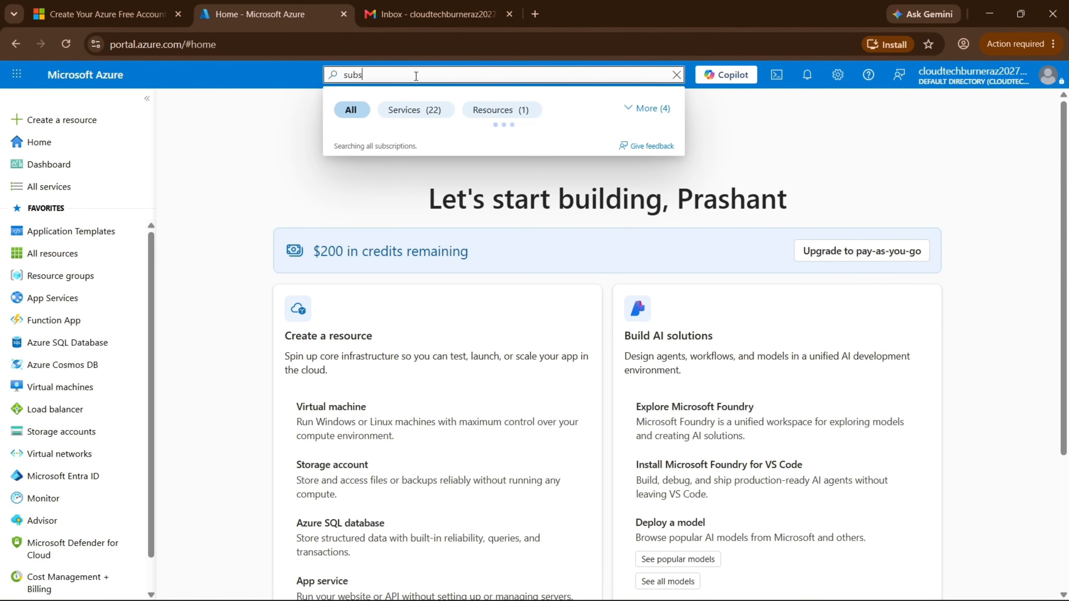
left_click(382, 166)
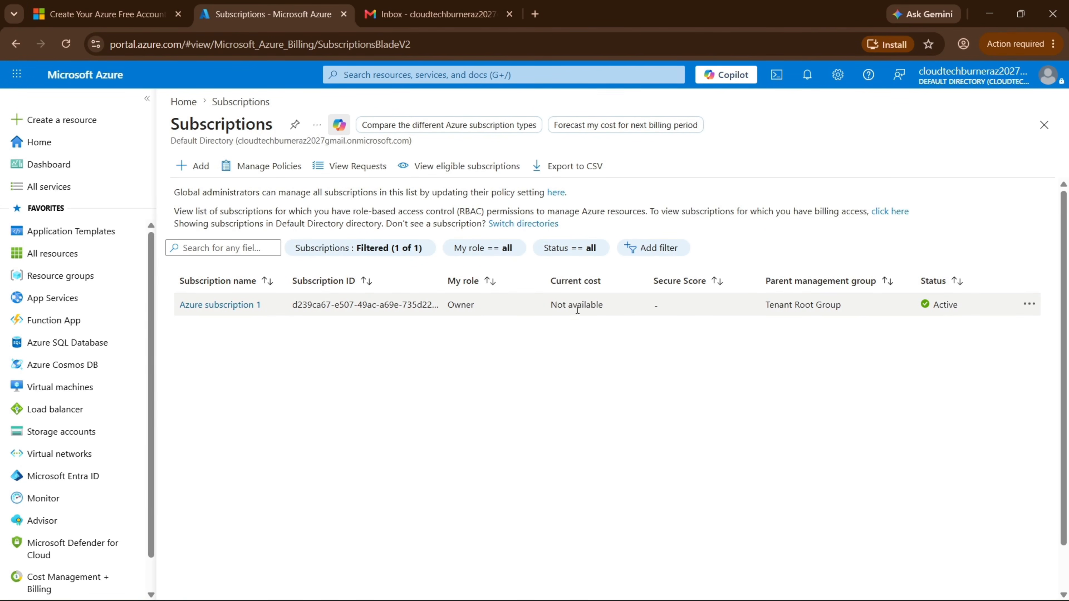
left_click_drag(552, 304, 604, 305)
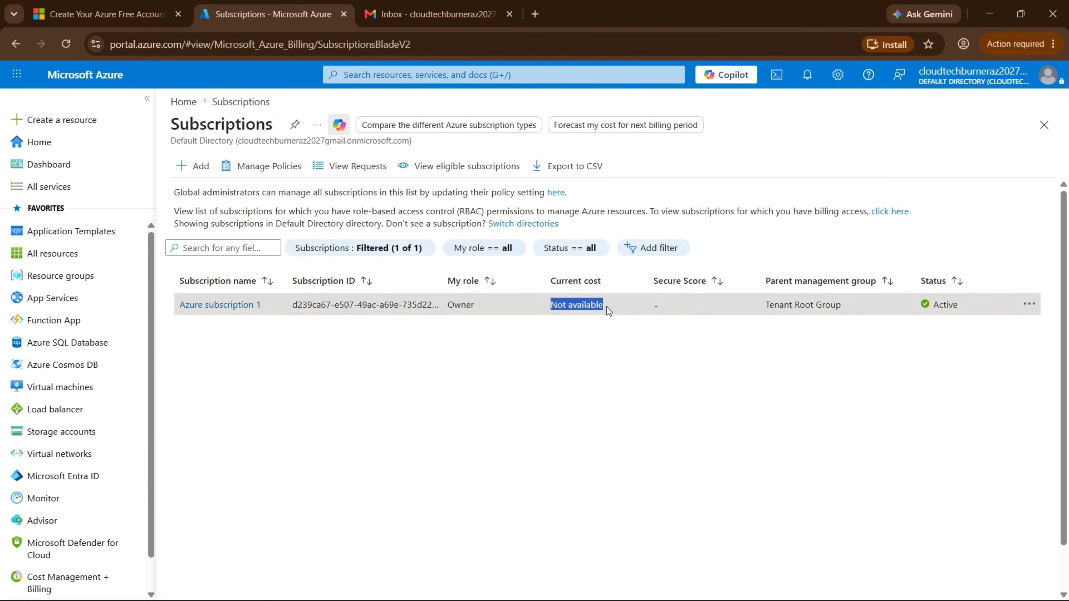
left_click(220, 305)
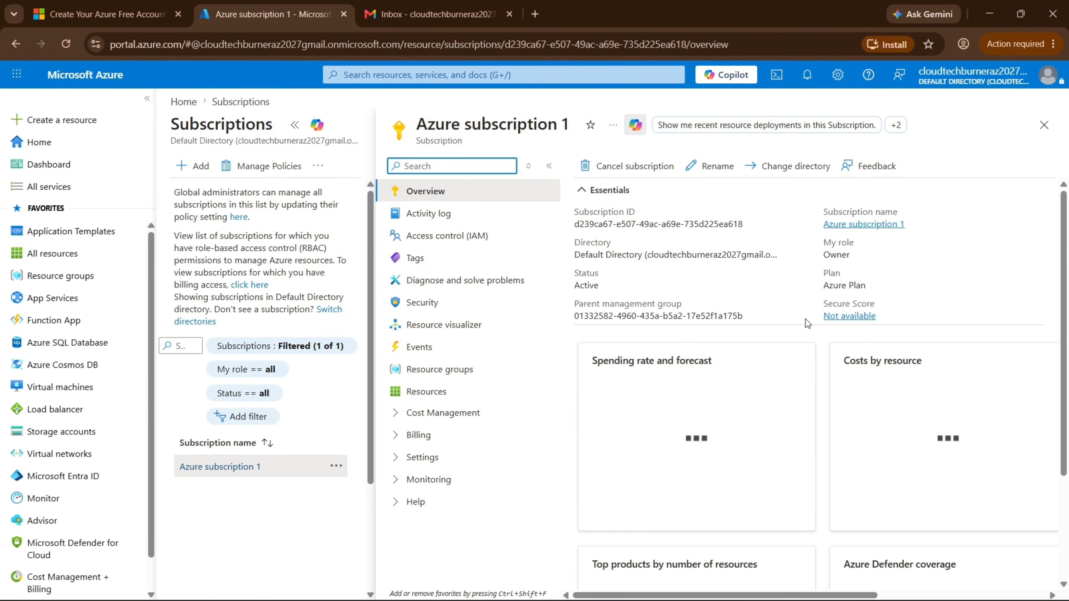
double_click(587, 285)
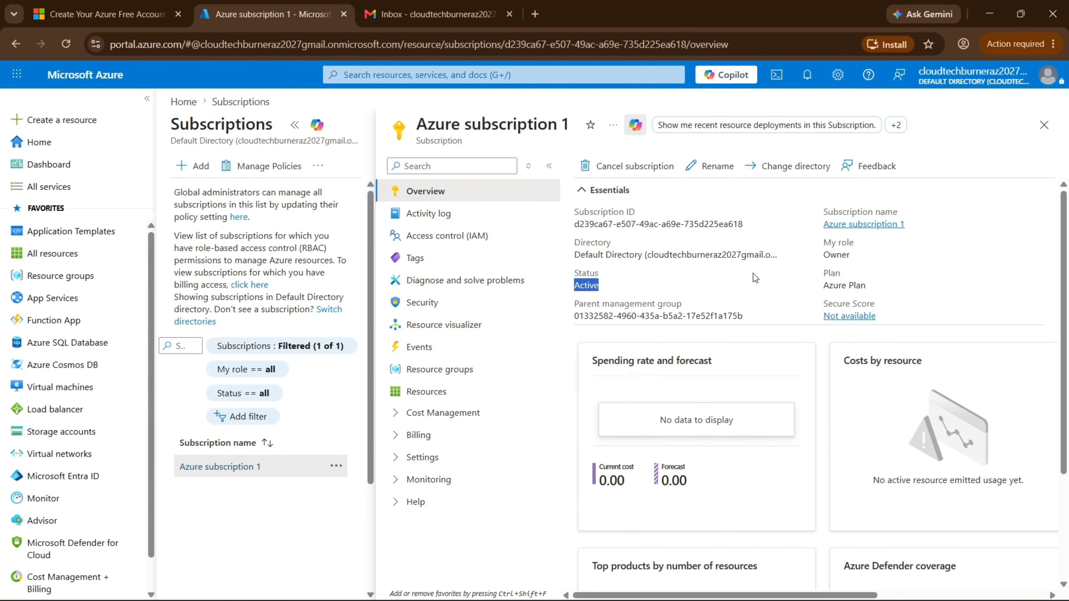
scroll(758, 264, "down", 4)
scroll(769, 401, "up", 1)
scroll(769, 401, "up", 2)
left_click(1043, 126)
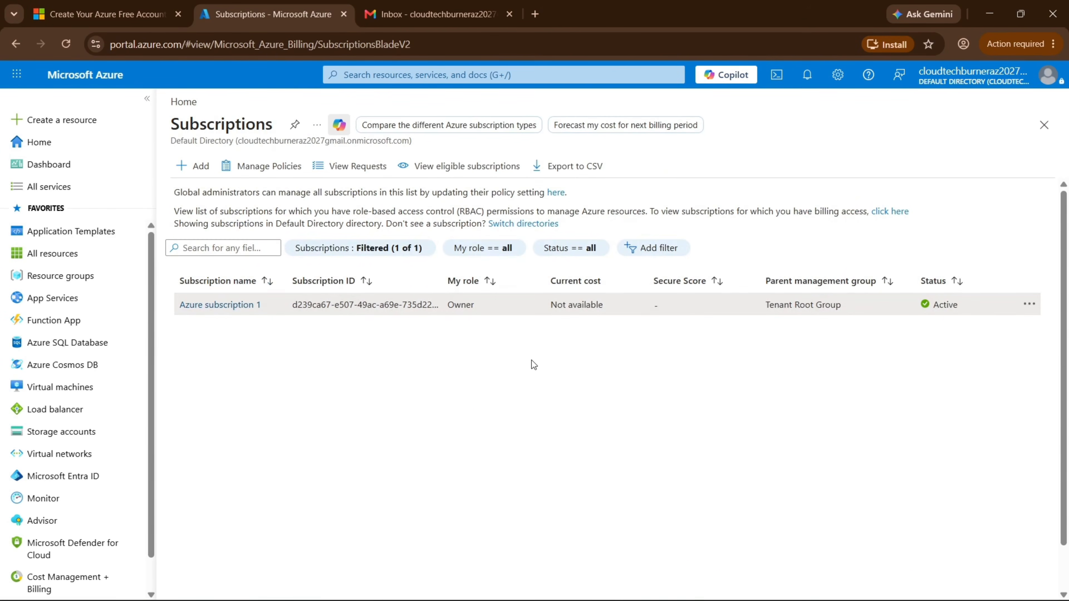
left_click(184, 103)
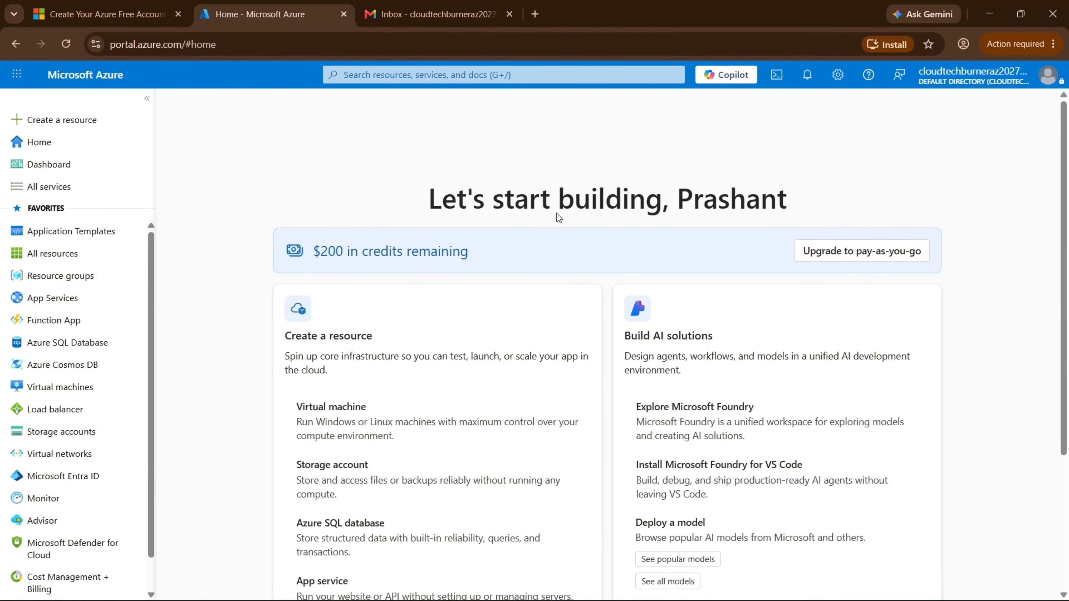
left_click_drag(438, 200, 732, 198)
double_click(752, 198)
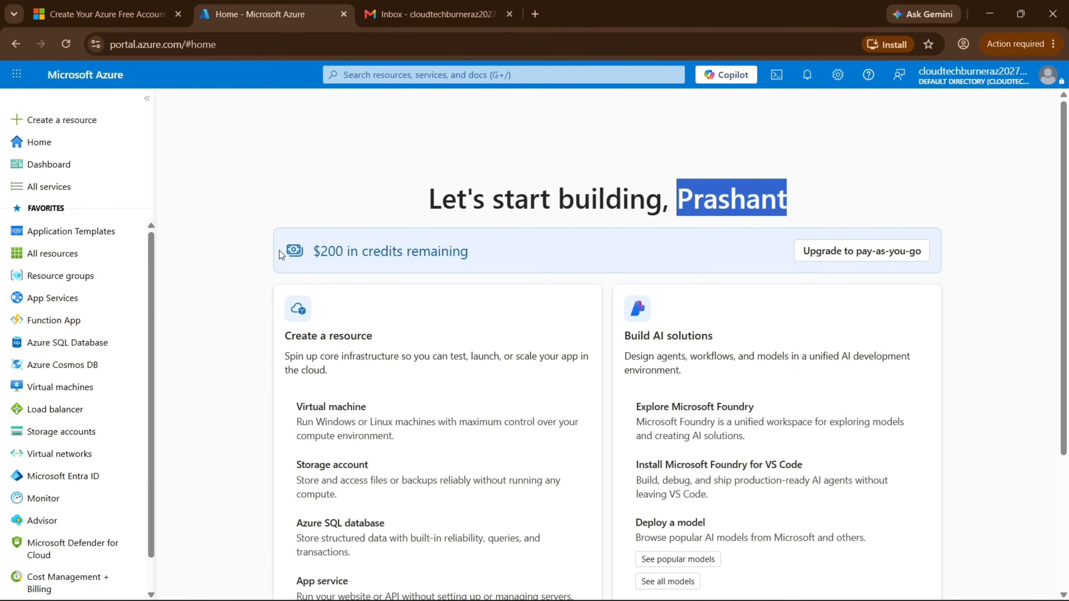
left_click_drag(313, 251, 477, 258)
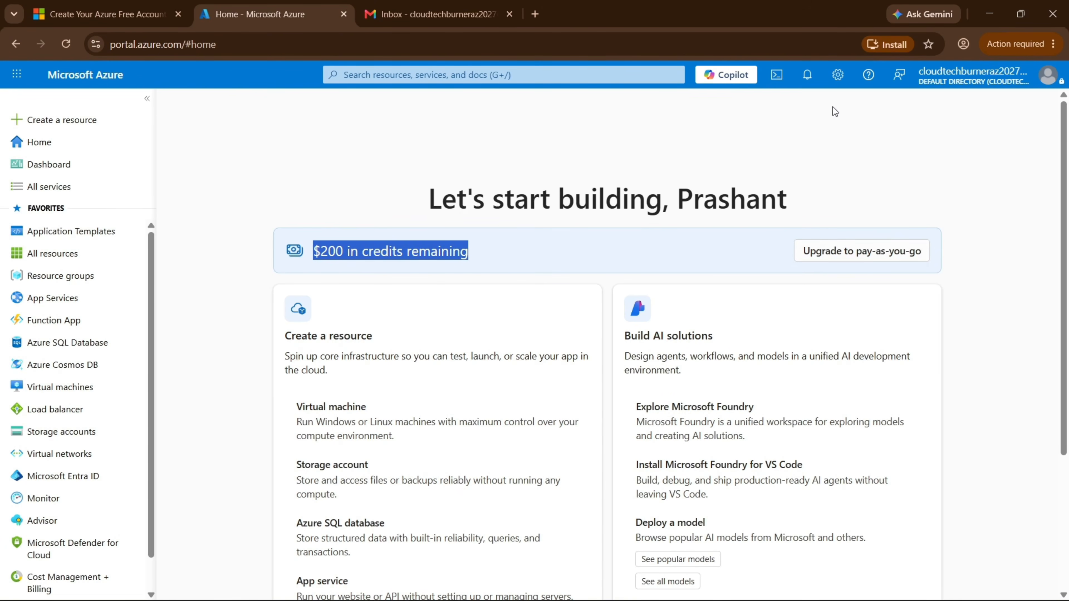
left_click(808, 75)
left_click(837, 75)
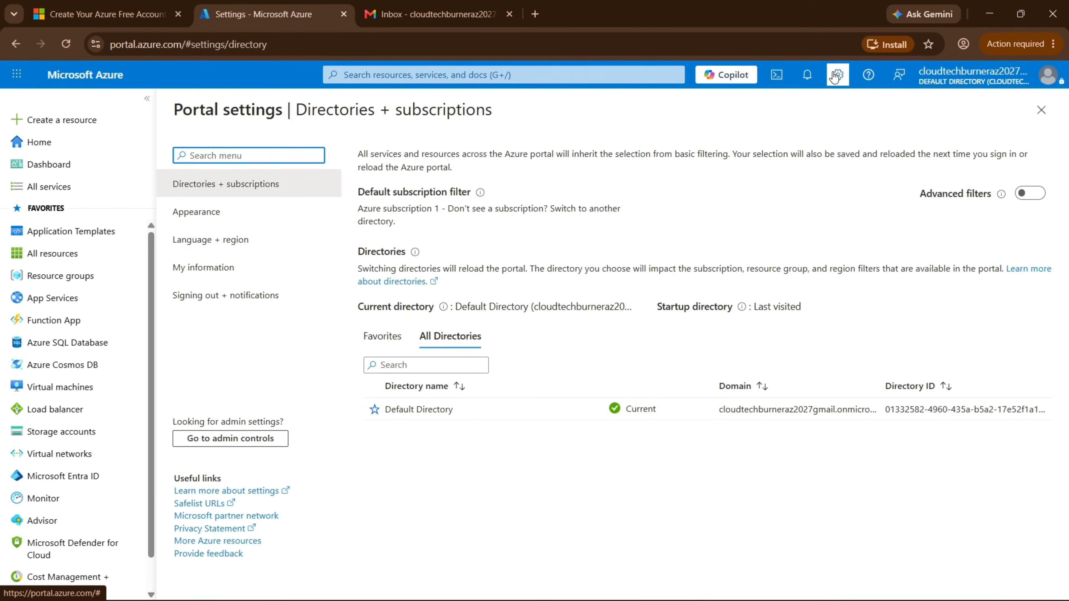
left_click(836, 76)
left_click(867, 76)
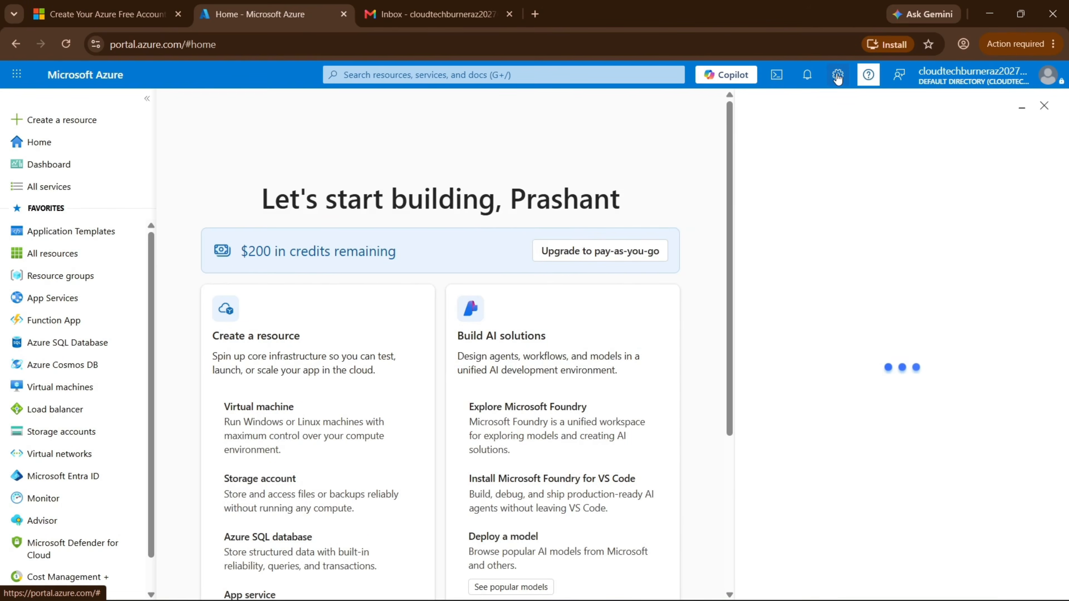
left_click(866, 80)
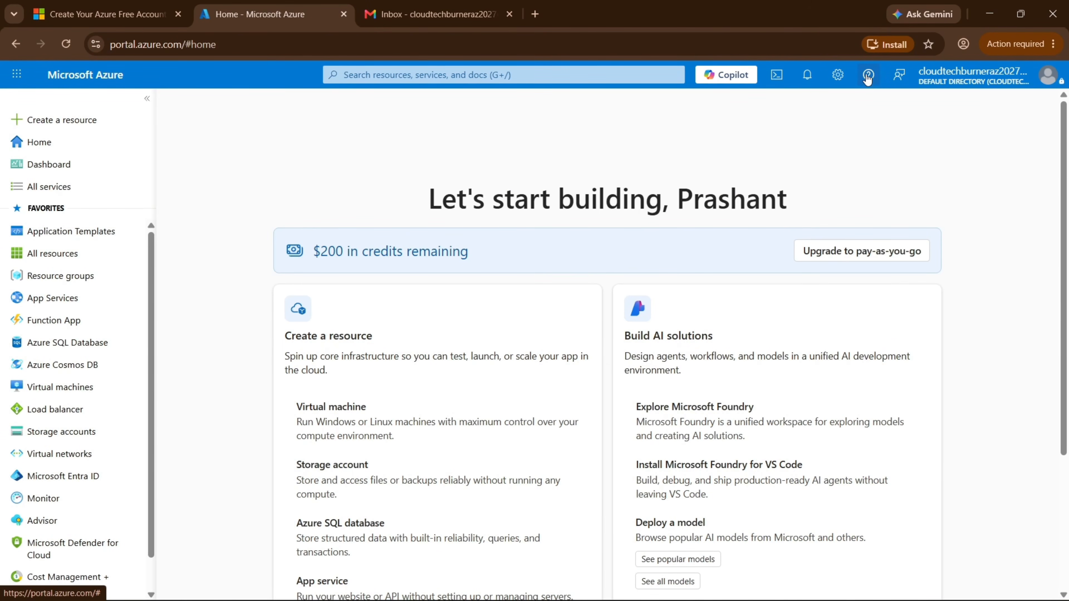
Highlight the '$200 in credits remaining' text on the portal home page.
scroll(723, 279, "down", 5)
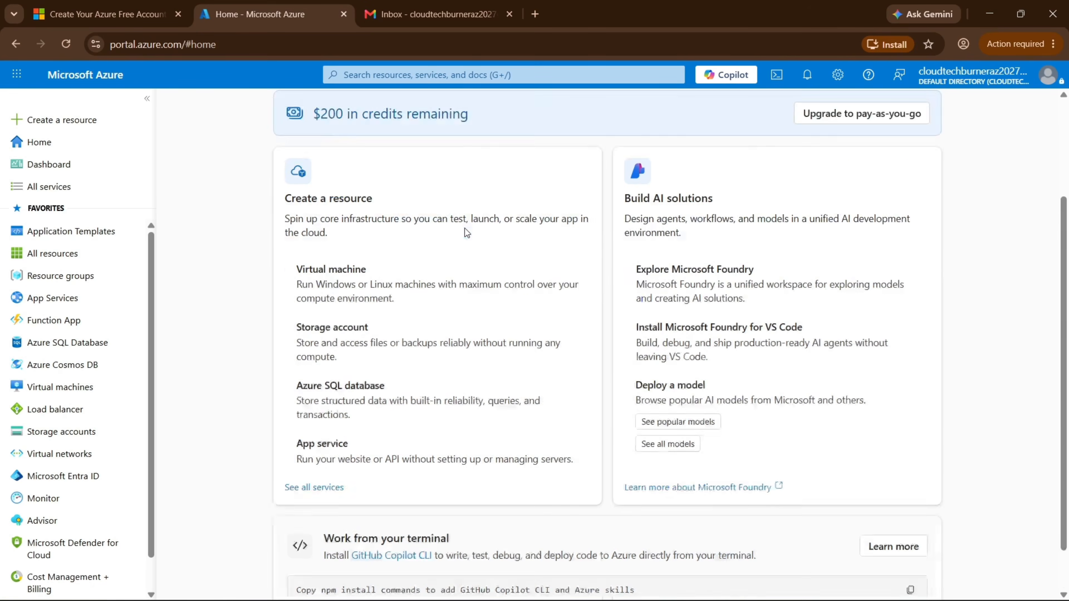
scroll(574, 559, "up", 5)
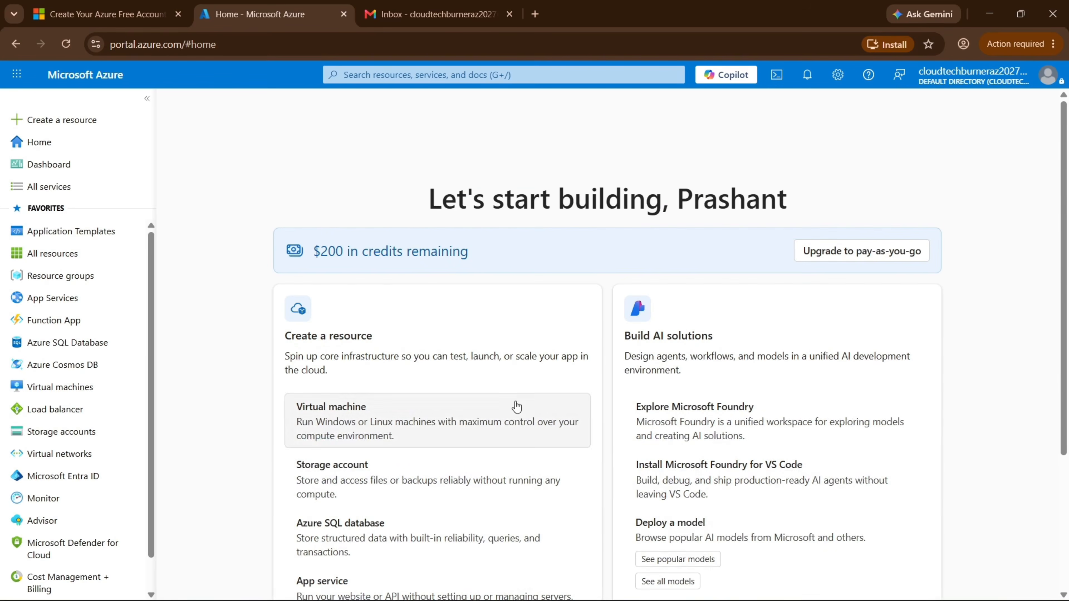
left_click_drag(484, 252, 316, 263)
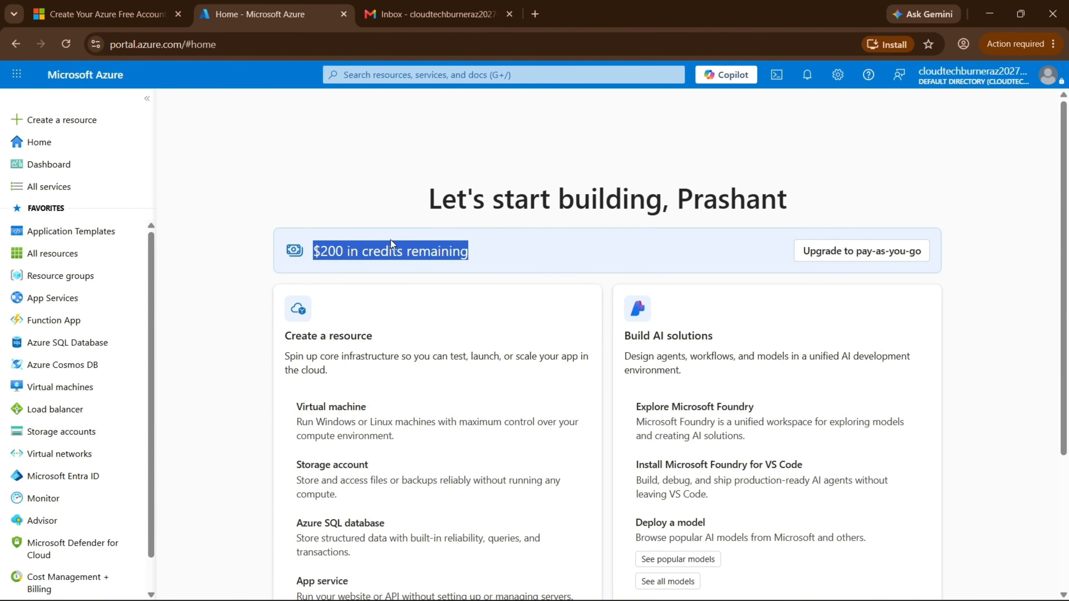
Open 'See all services' under Create a resource to list every Azure service.
scroll(357, 121, "down", 5)
scroll(400, 232, "up", 4)
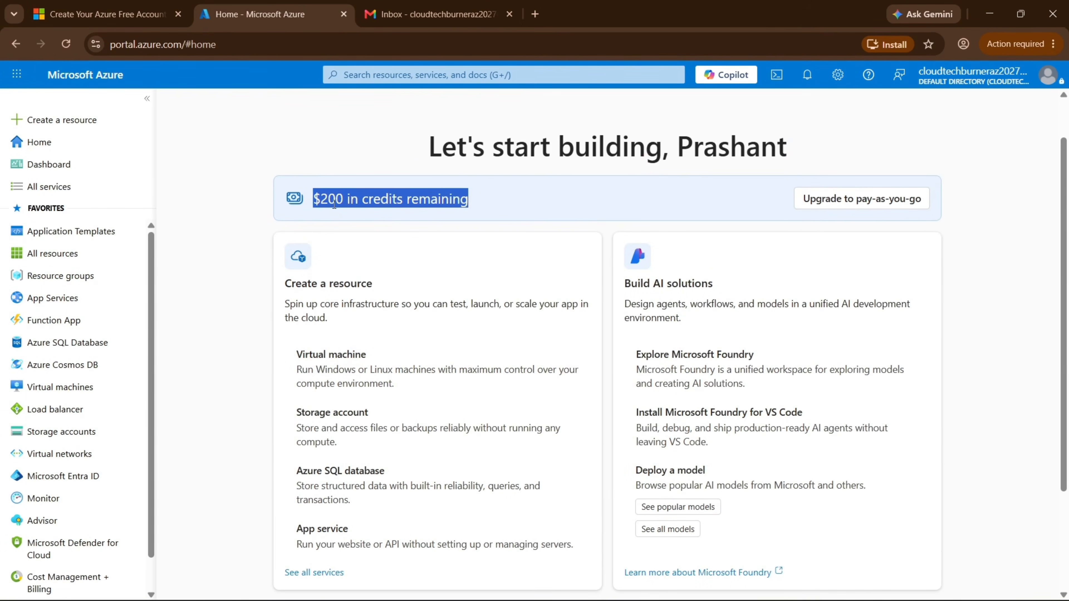
scroll(334, 205, "down", 3)
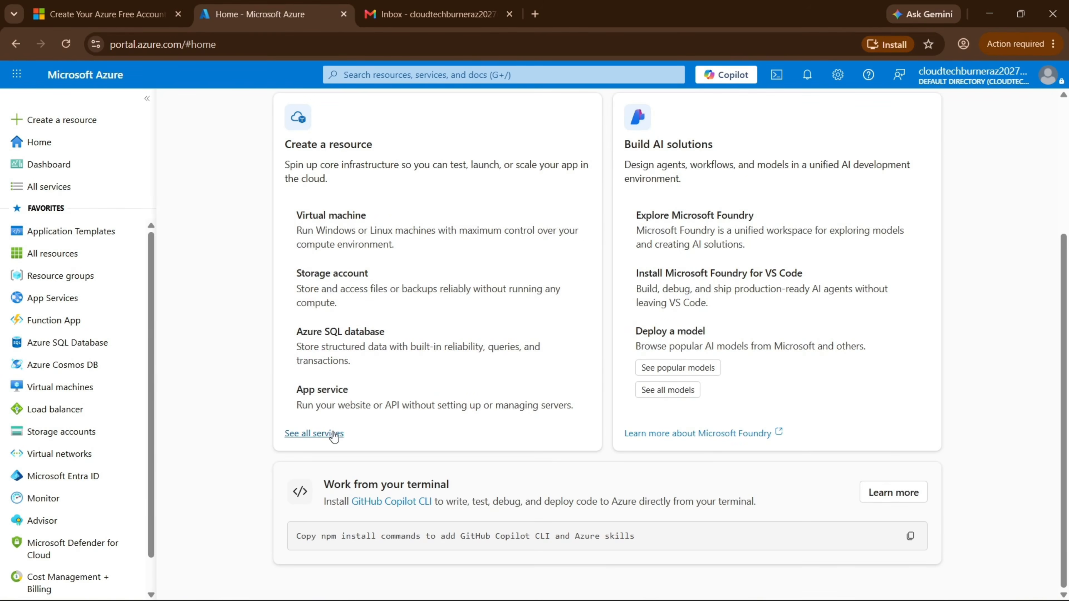
left_click(335, 434)
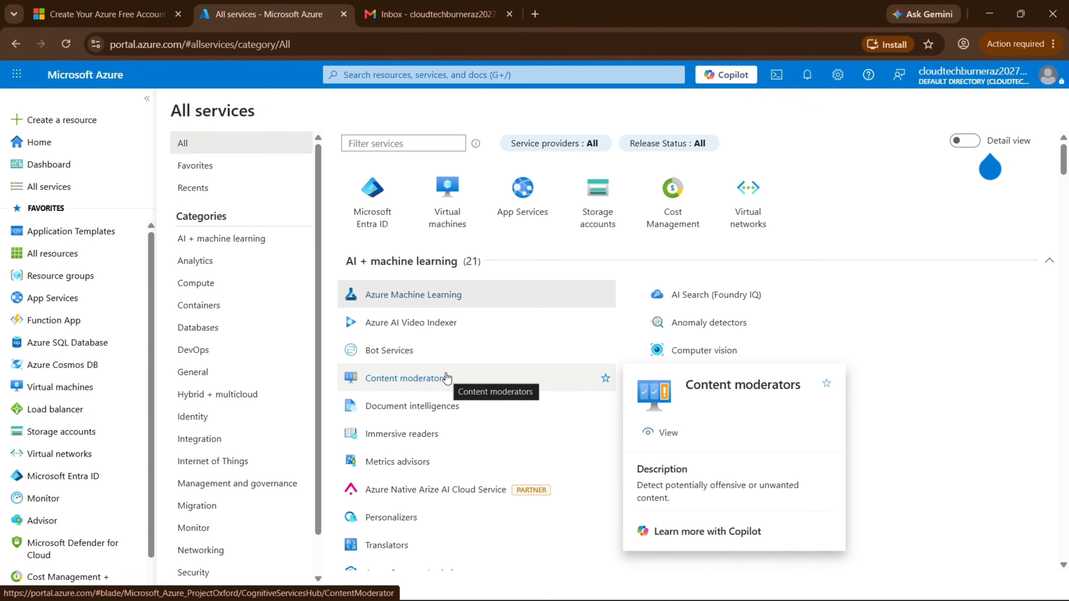
Go back to the Azure Home page via the Microsoft Azure logo and scroll to the top.
left_click(76, 84)
scroll(328, 367, "up", 4)
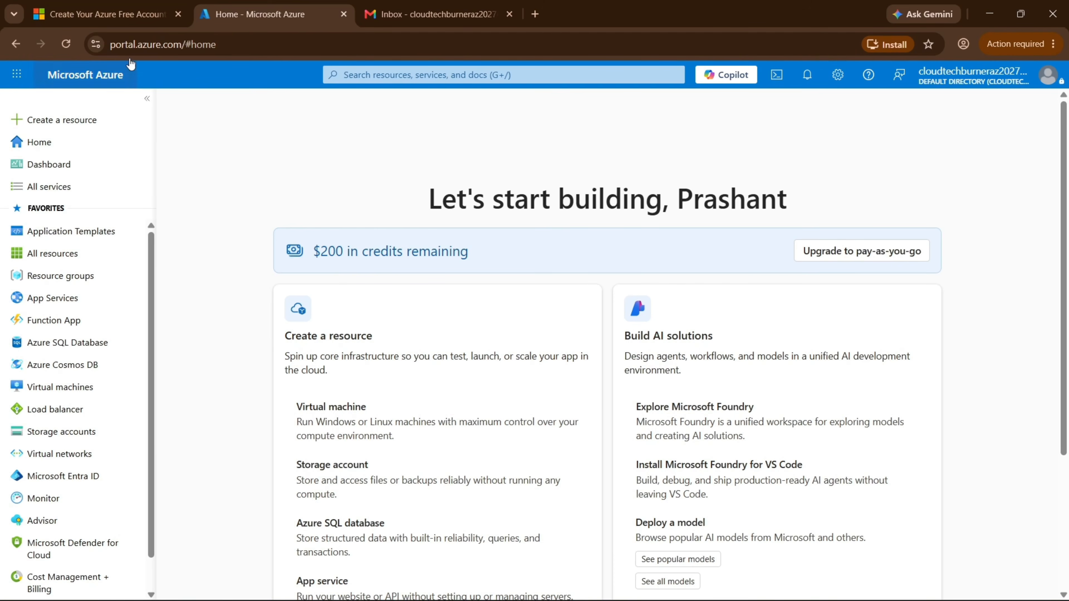
Bookmark the Azure portal home page and move the bookmark into the Bookmarks bar folder.
left_click(929, 45)
left_click(840, 186)
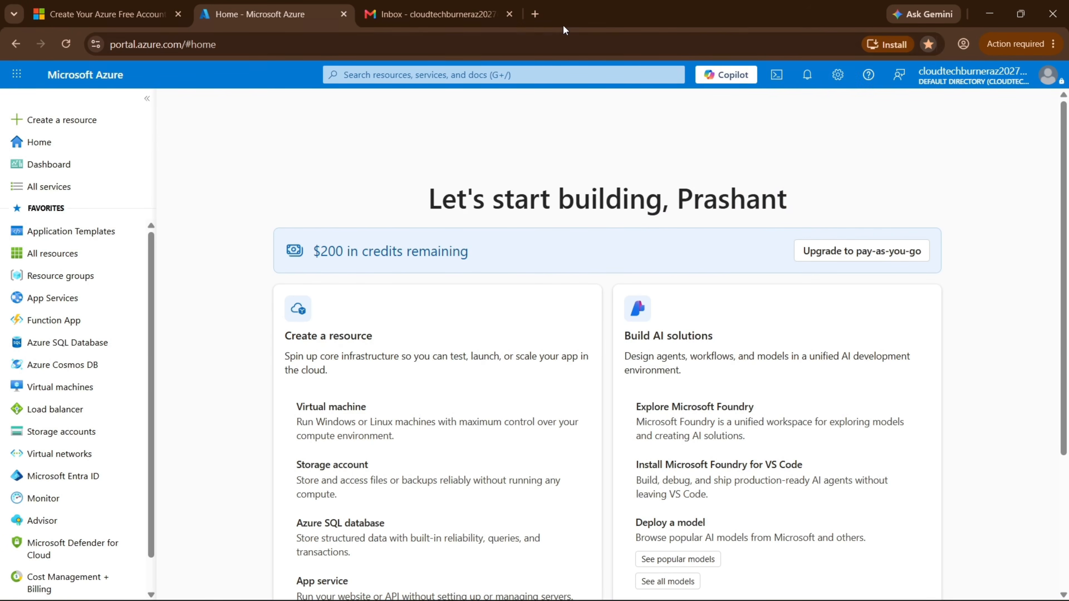
left_click(535, 14)
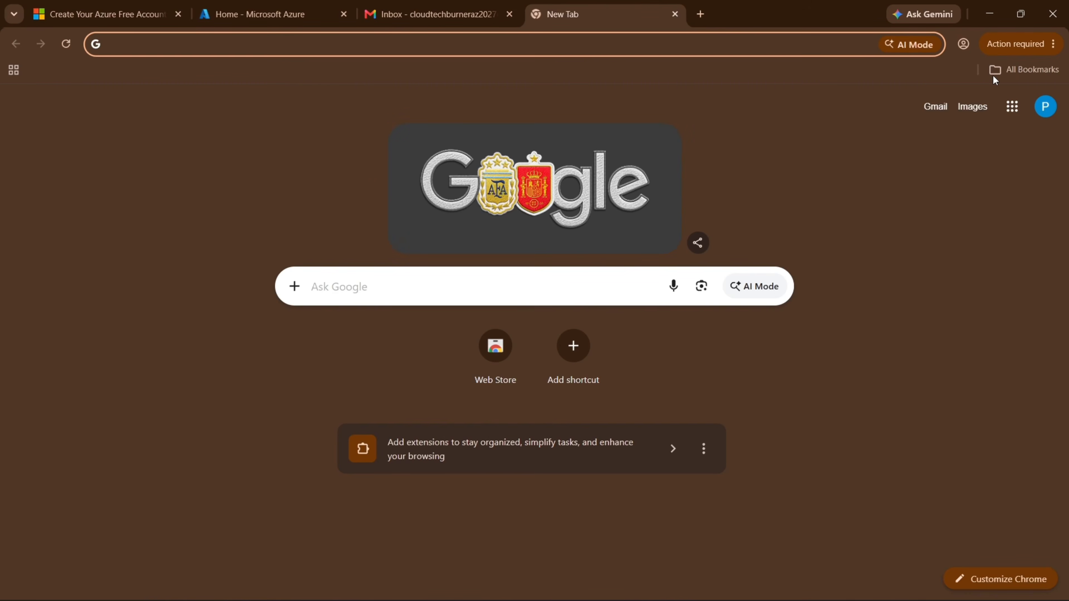
left_click(260, 14)
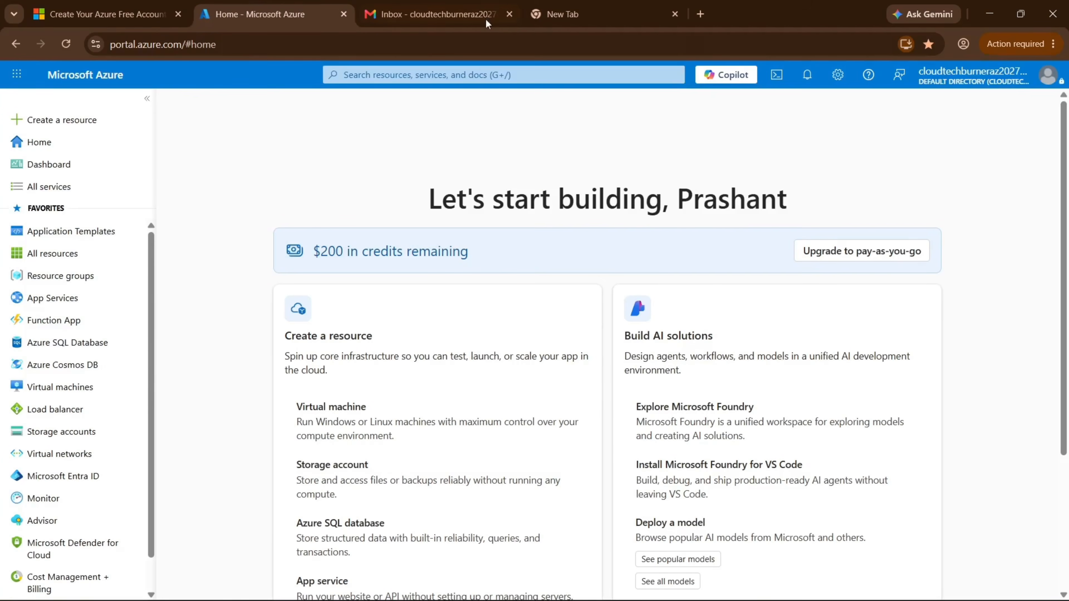
left_click(928, 43)
left_click(863, 144)
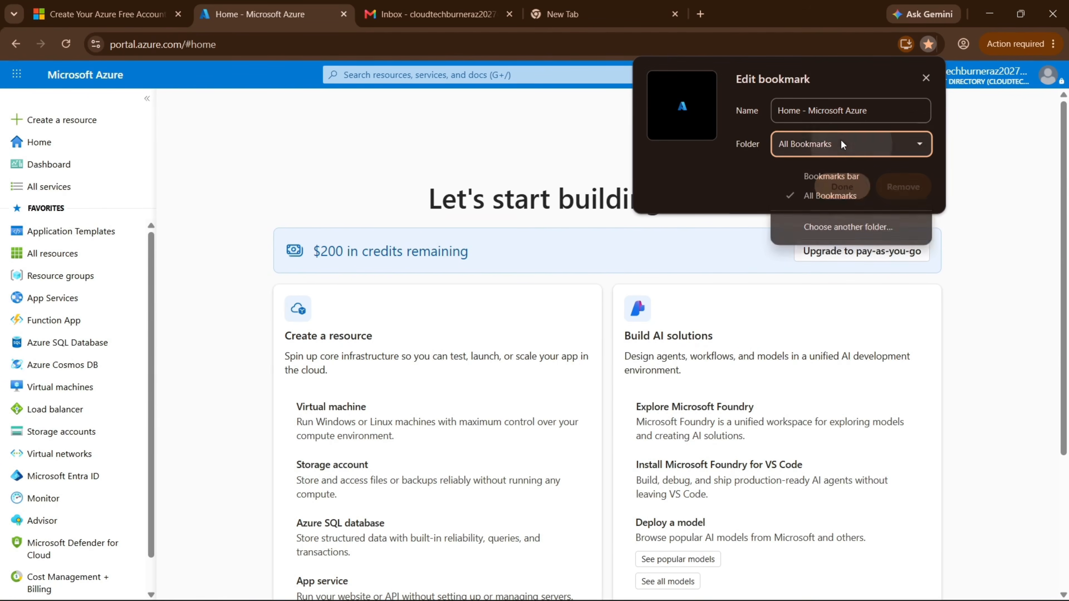
left_click(829, 179)
left_click(836, 187)
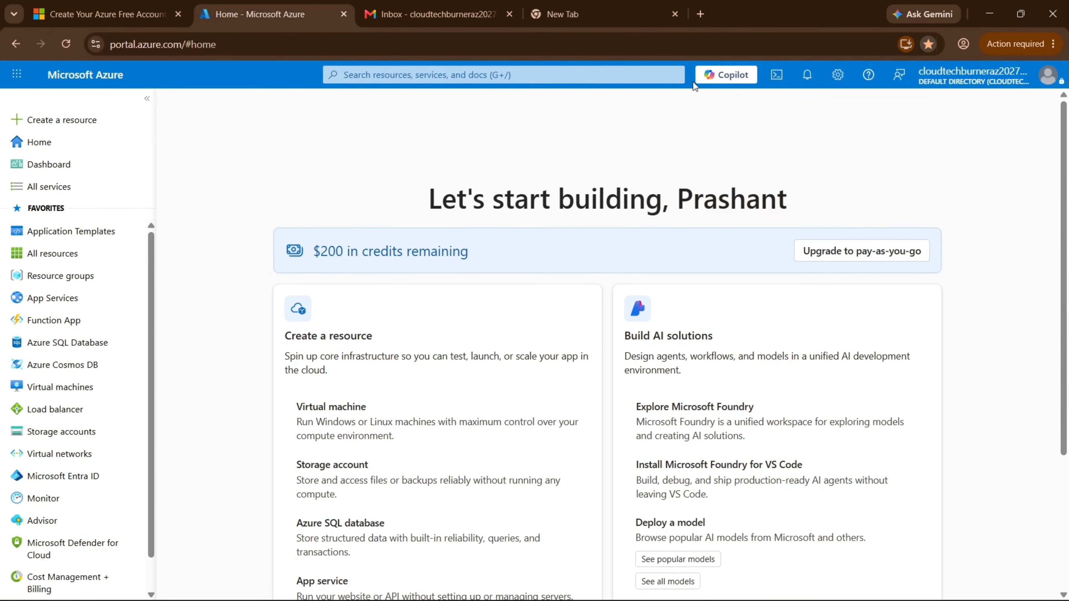
Reopen the Azure home page from the bookmarks bar in a new tab, then switch to Gmail.
left_click(602, 14)
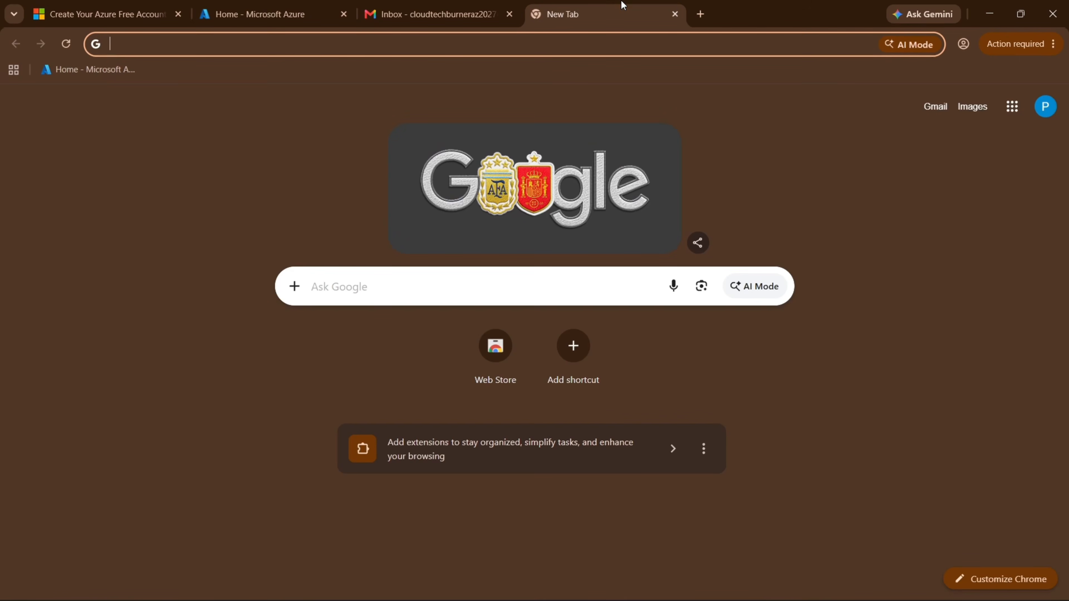
left_click(701, 15)
left_click(103, 74)
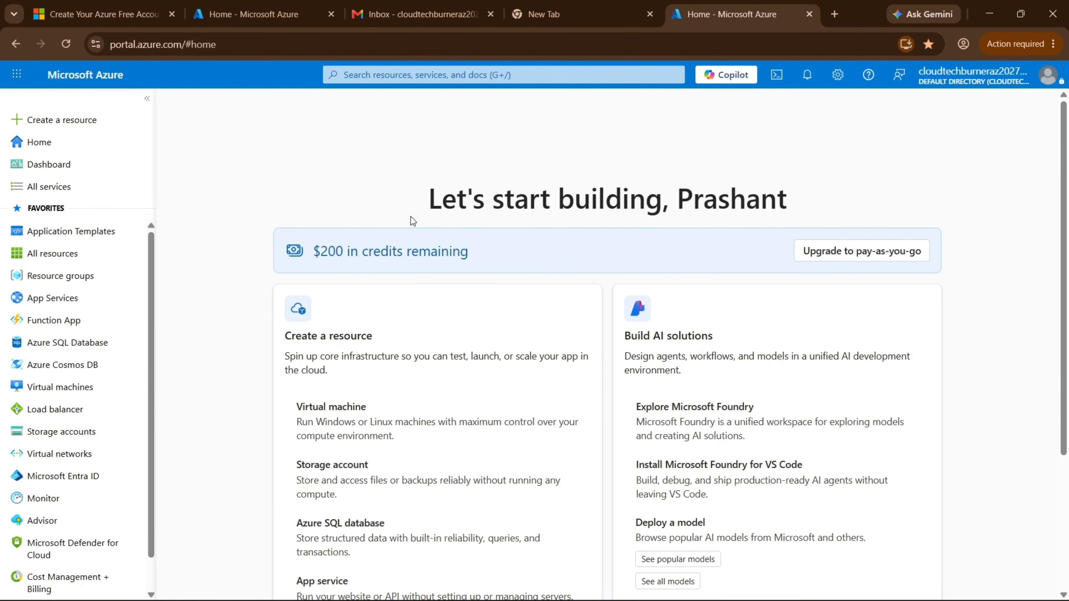
key("ctrl+3")
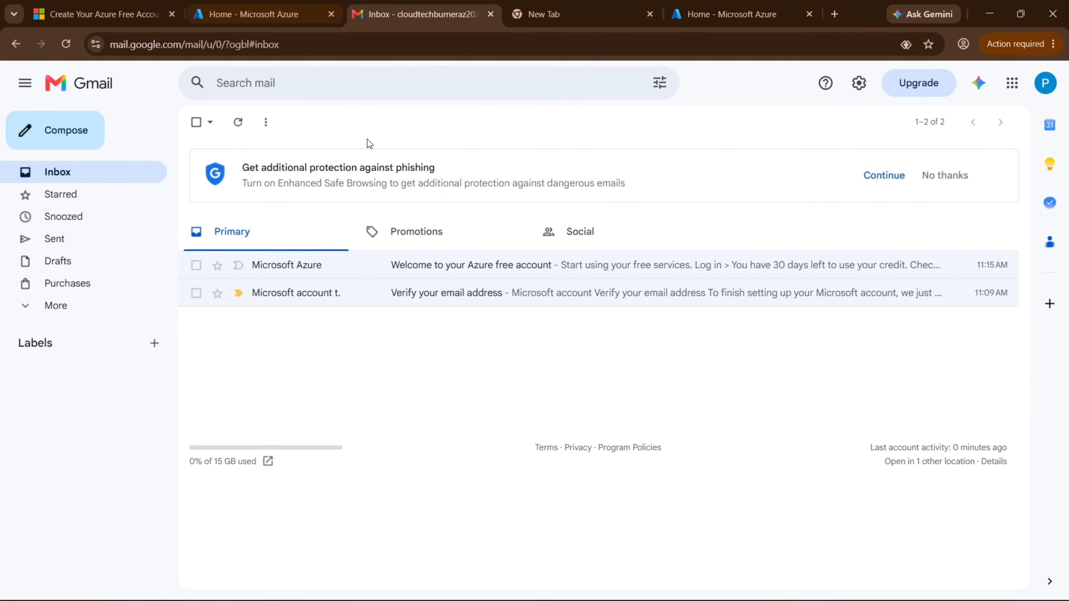
left_click(320, 21)
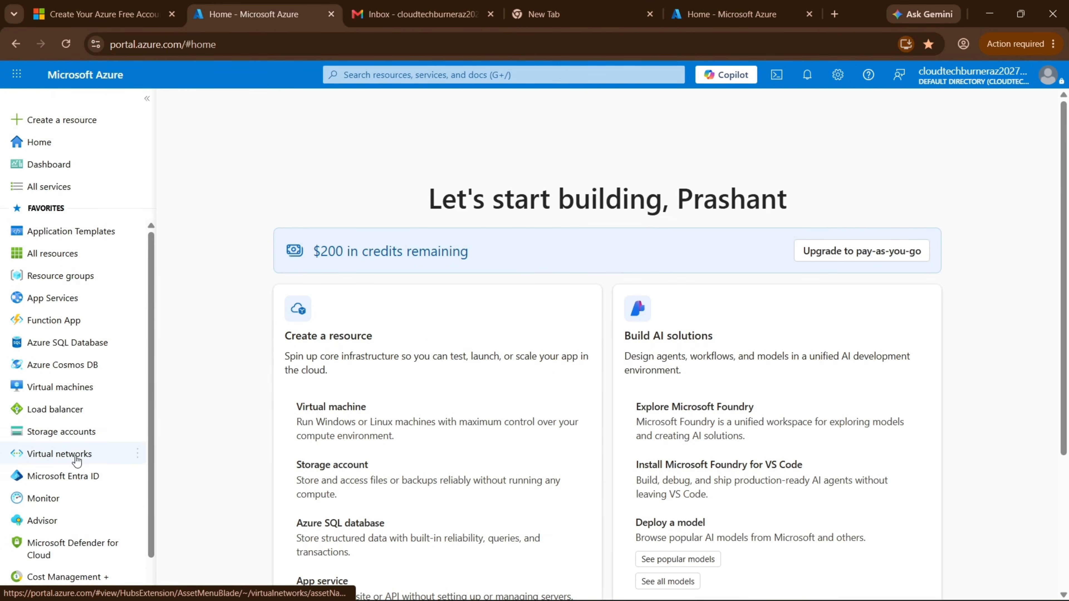
scroll(78, 389, "down", 1)
scroll(25, 510, "up", 1)
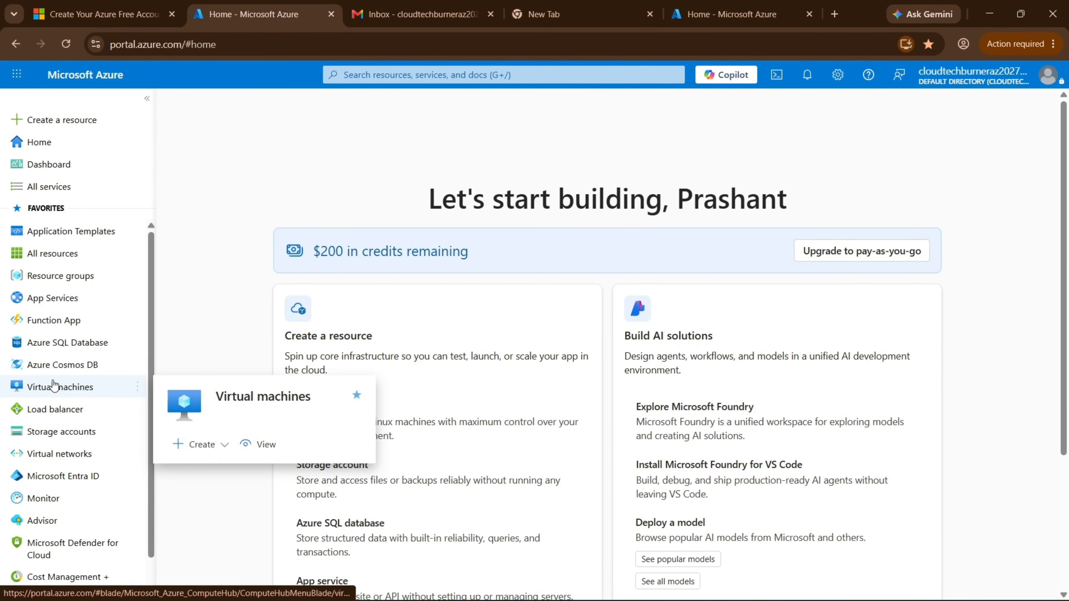
left_click(67, 392)
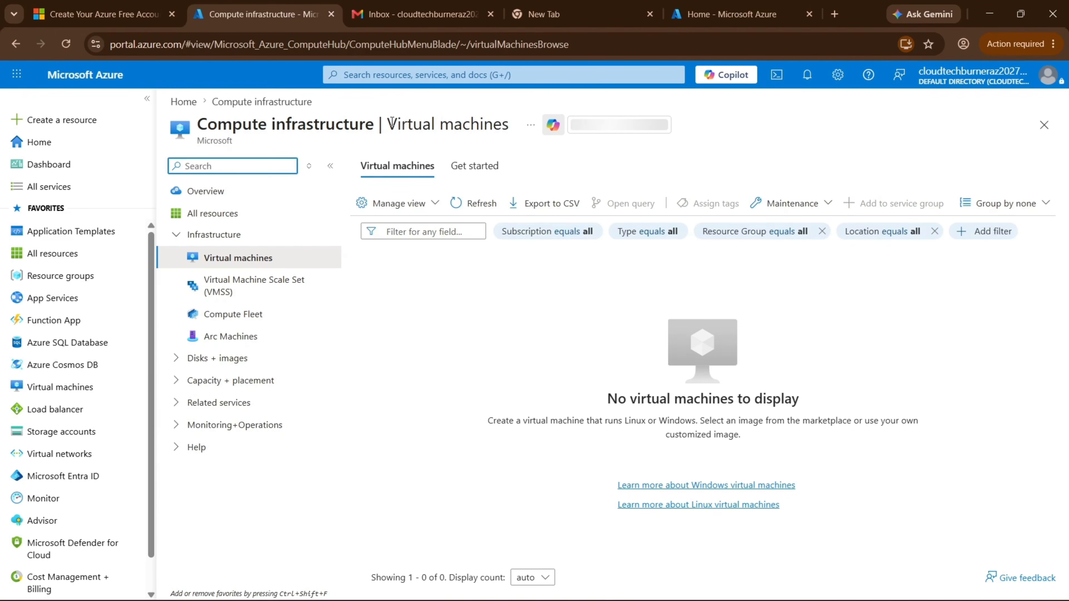
left_click_drag(387, 124, 502, 125)
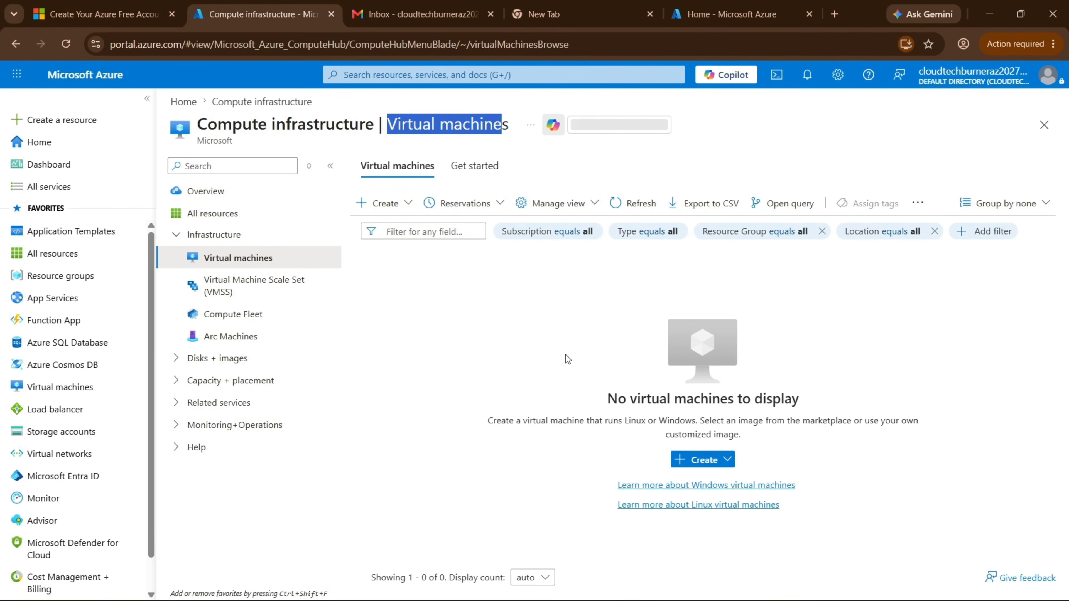
left_click(183, 101)
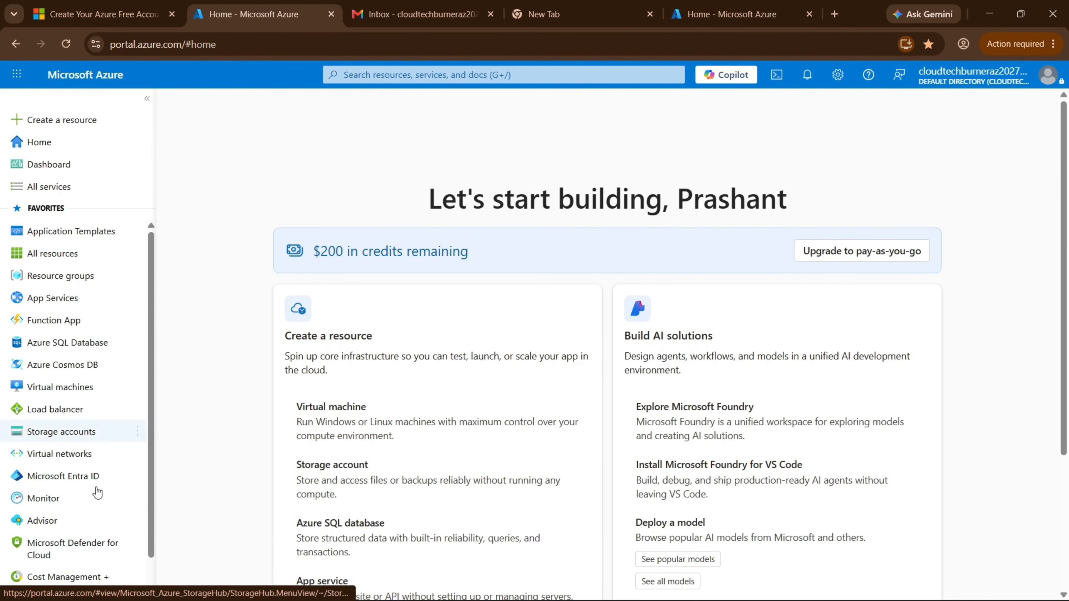
left_click(386, 76)
type("Virt")
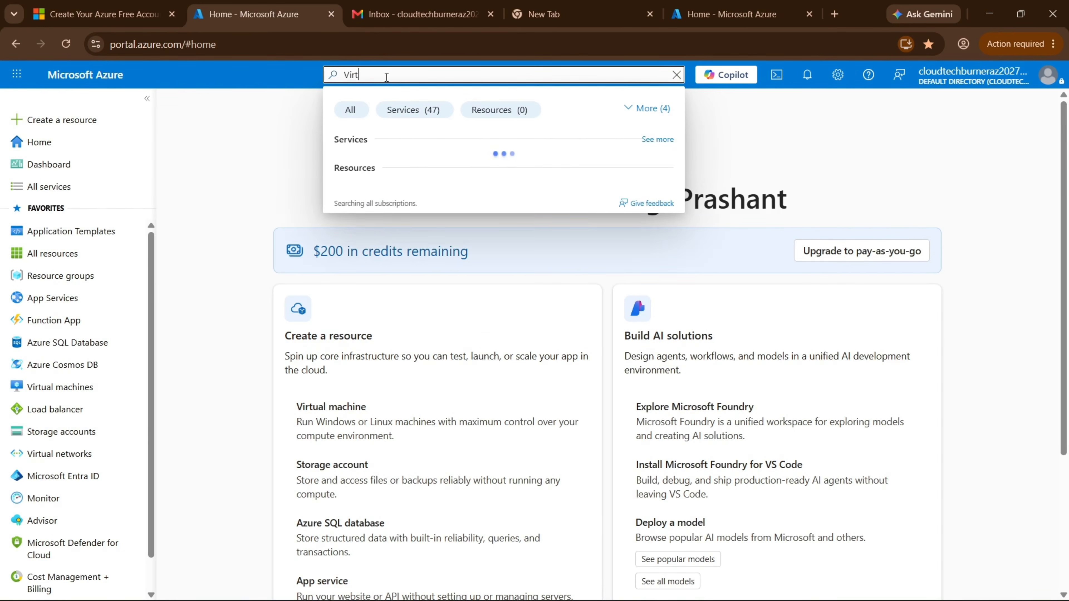
left_click(393, 166)
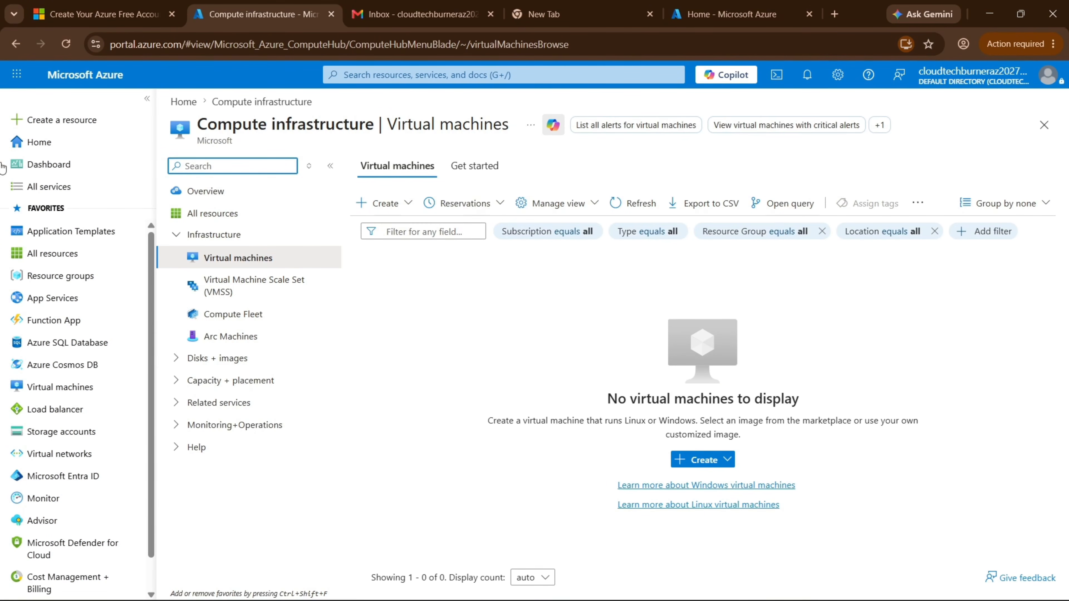
left_click(69, 77)
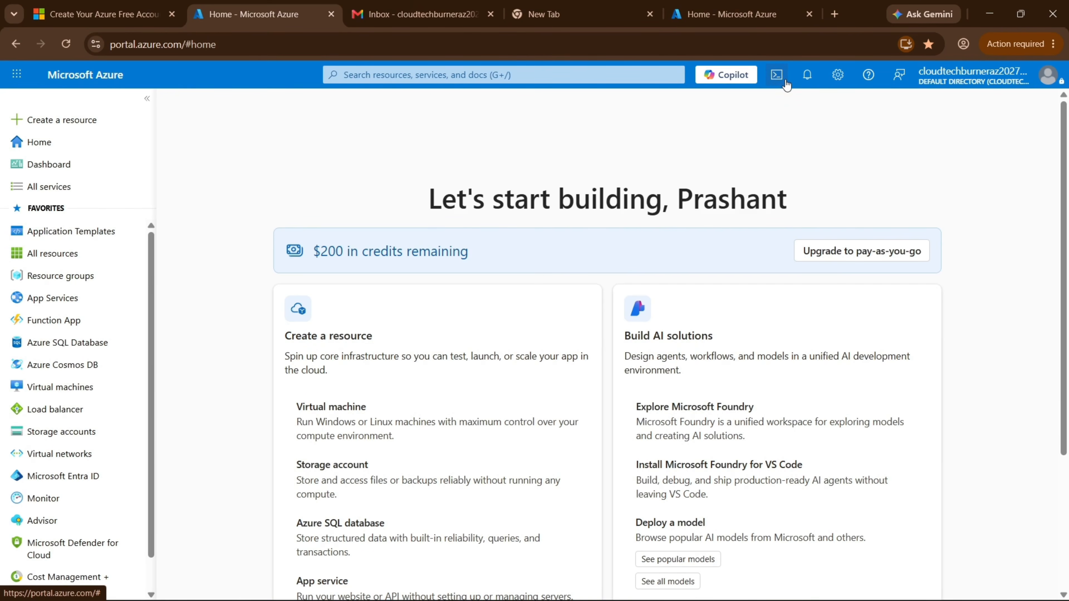
Start a Bash Cloud Shell on Azure subscription 1 with no storage account, then close and reopen it.
left_click(776, 75)
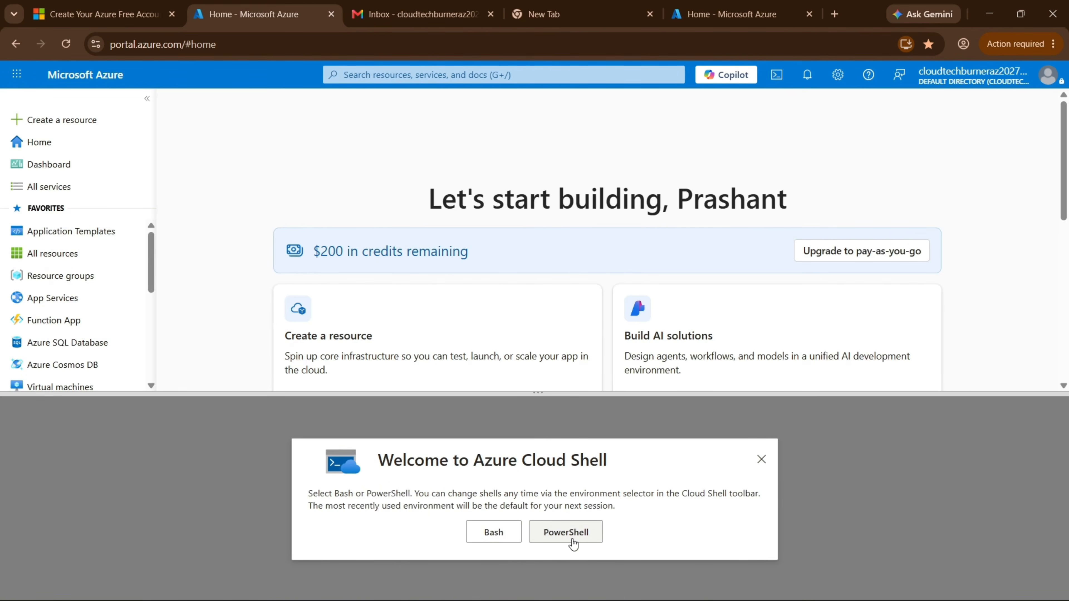
left_click(501, 534)
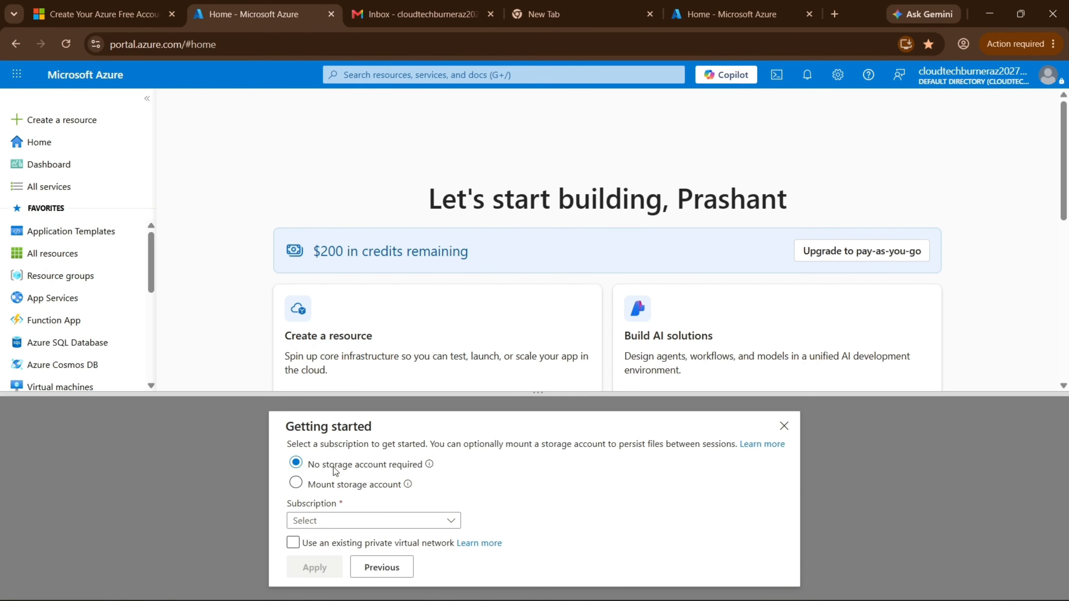
left_click(336, 521)
left_click(349, 570)
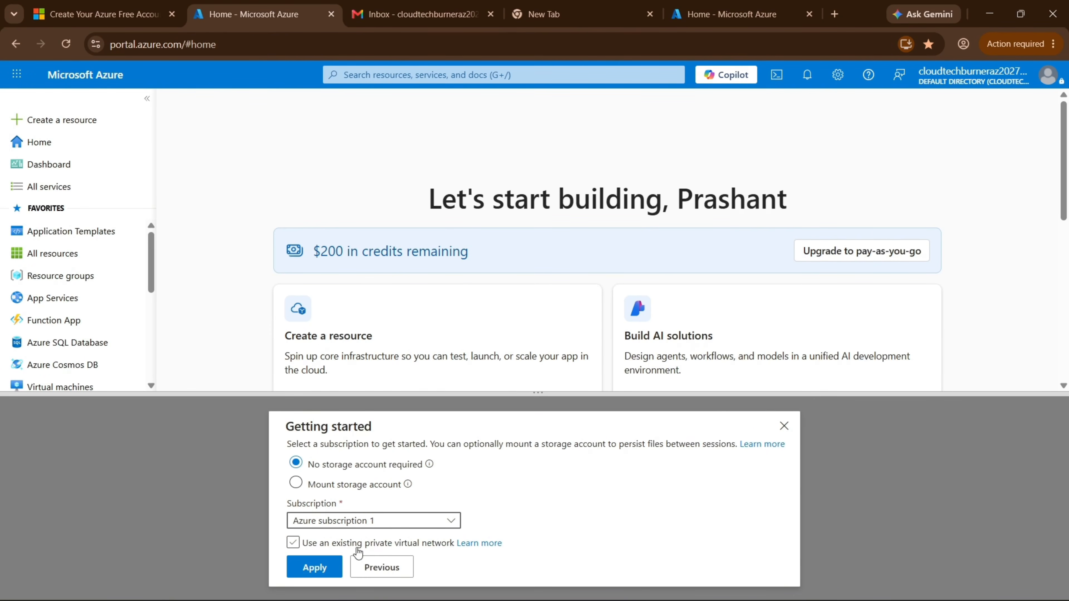
left_click(317, 568)
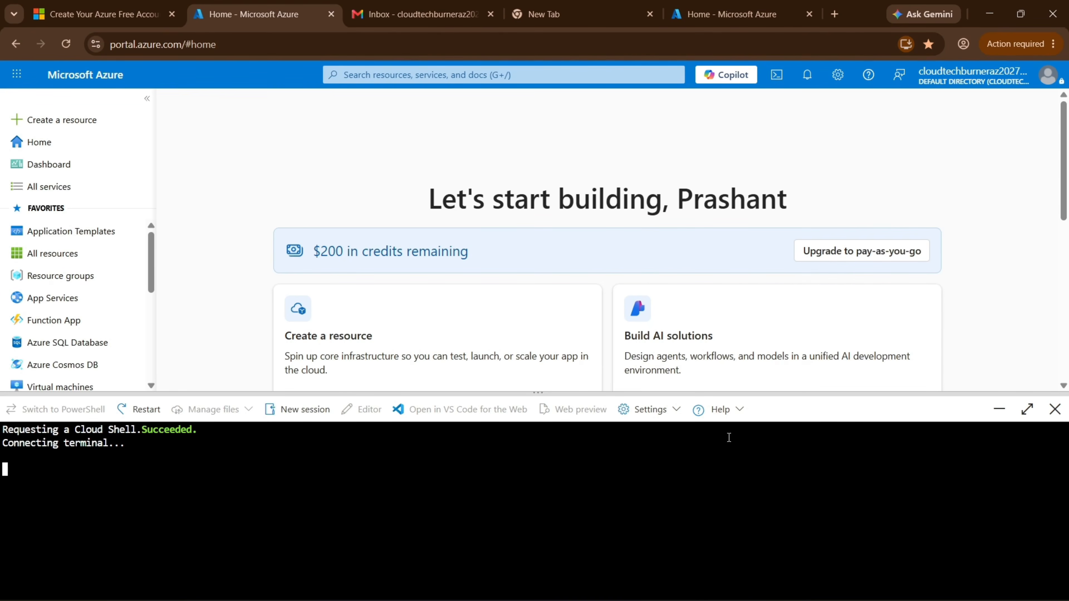
left_click(1055, 409)
left_click(777, 76)
Reset the Cloud Shell user settings, confirm the reset, and close the Cloud Shell panel.
left_click(652, 412)
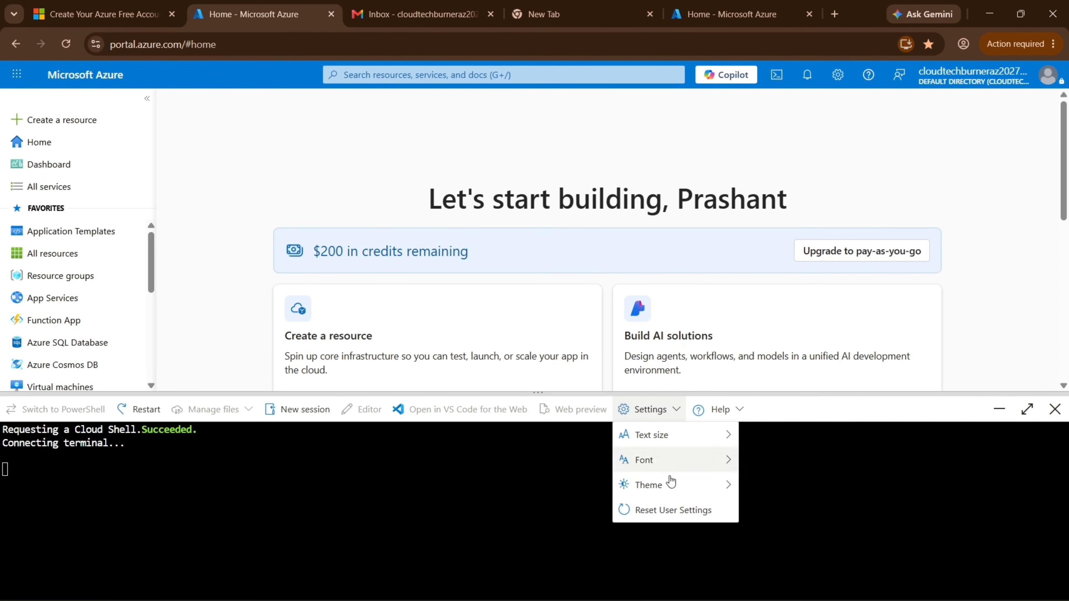
left_click(679, 510)
left_click(484, 535)
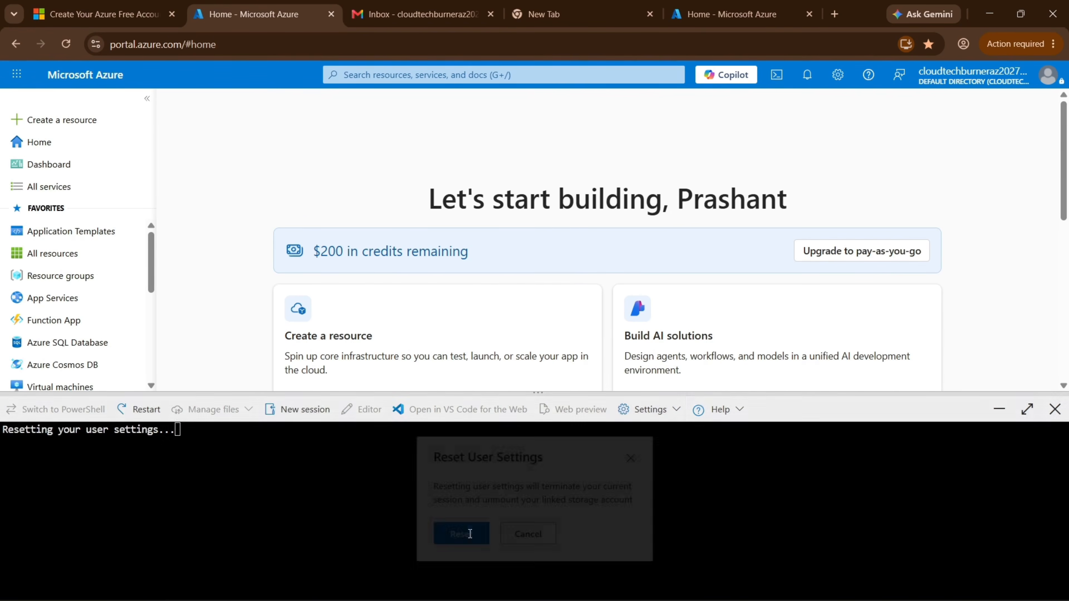
left_click(1057, 411)
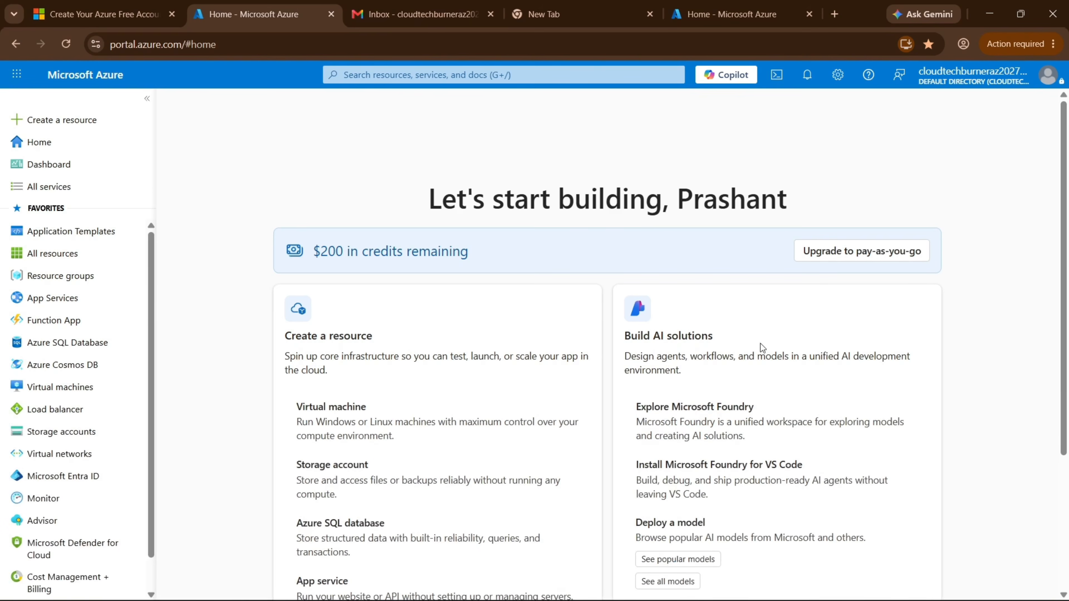